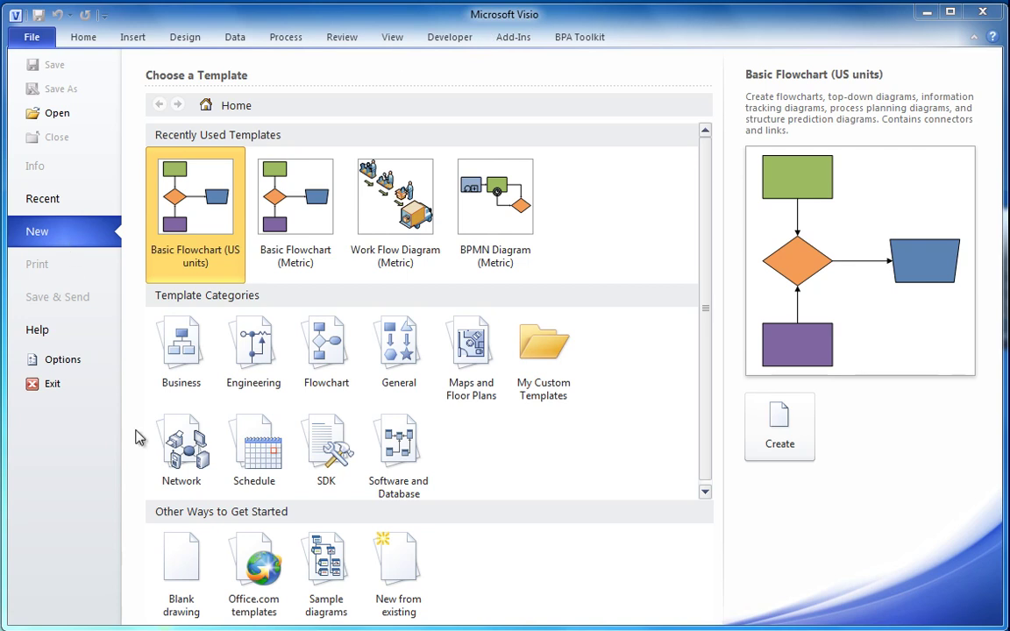
Choose the Blank drawing template under Other Ways to Get Started in File > New
{"action": "left_click", "coordinate": [172, 567]}
Create a blank drawing and draw a yellow-filled rectangle near the top of Page-1
{"action": "double_click", "coordinate": [172, 568]}
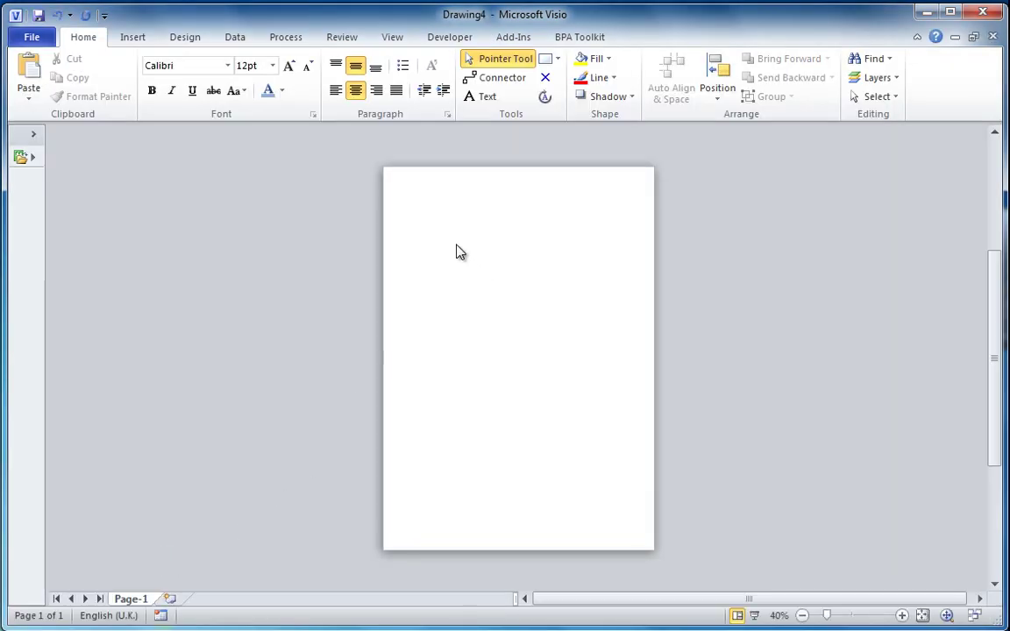
{"action": "left_click", "coordinate": [544, 58]}
{"action": "left_click_drag", "start_coordinate": [434, 227], "coordinate": [551, 270]}
{"action": "left_click", "coordinate": [586, 57]}
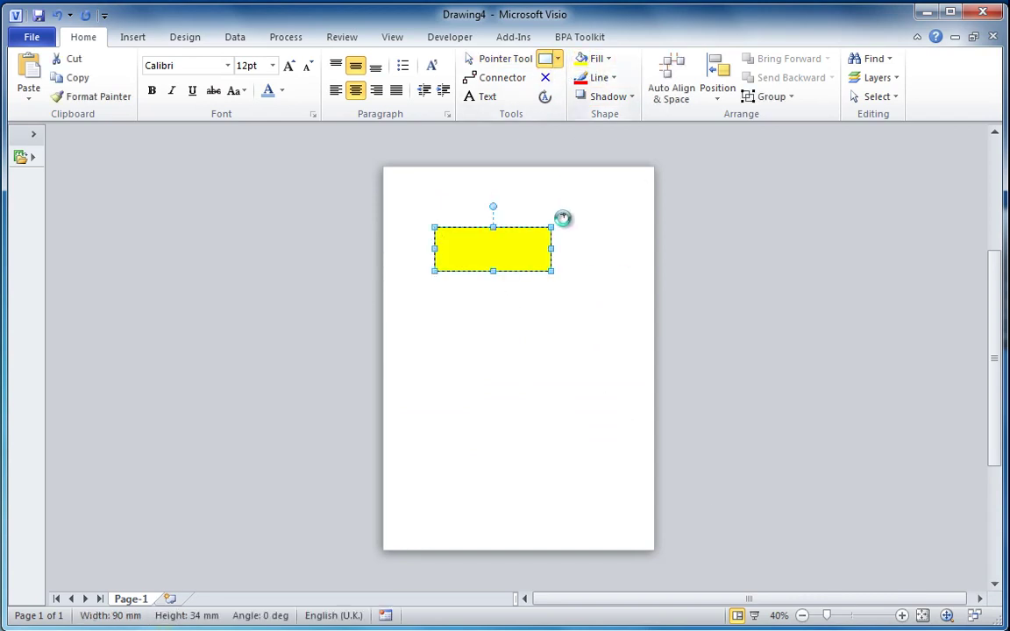
{"action": "left_click", "coordinate": [480, 59]}
Zoom in and label the rectangle 'Visio is really quite superb!'
{"action": "left_click_drag", "start_coordinate": [424, 200], "coordinate": [631, 317]}
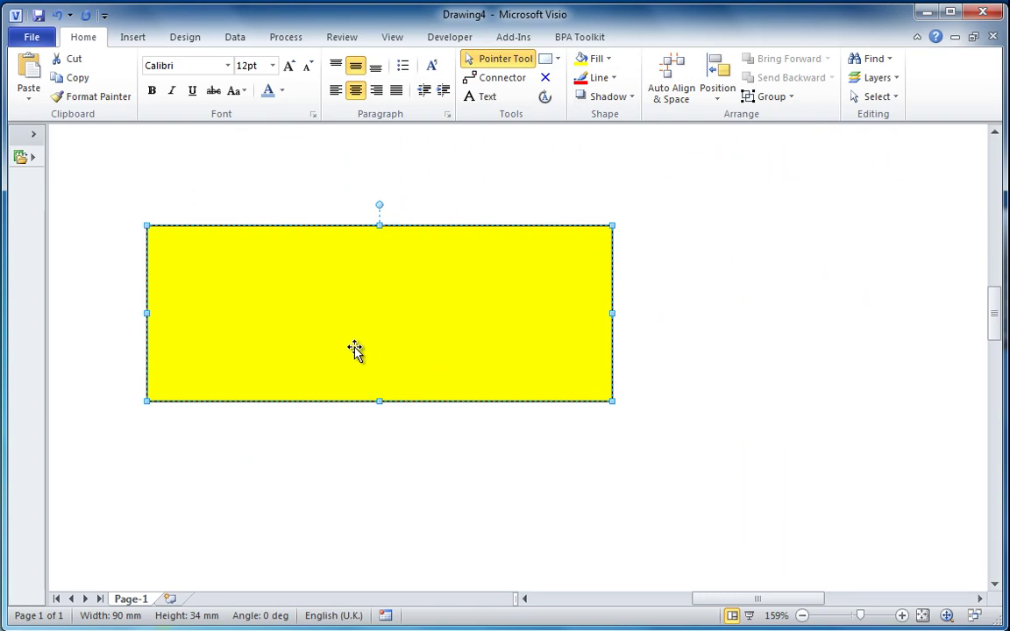
{"action": "type", "text": "Visio is really quite superb"}
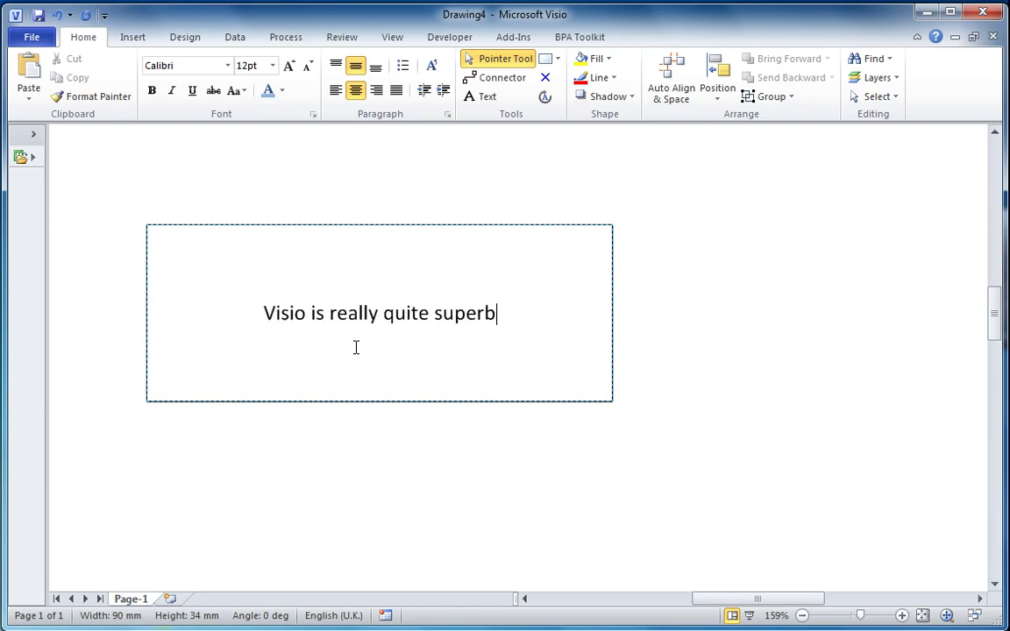
{"action": "type", "text": "!"}
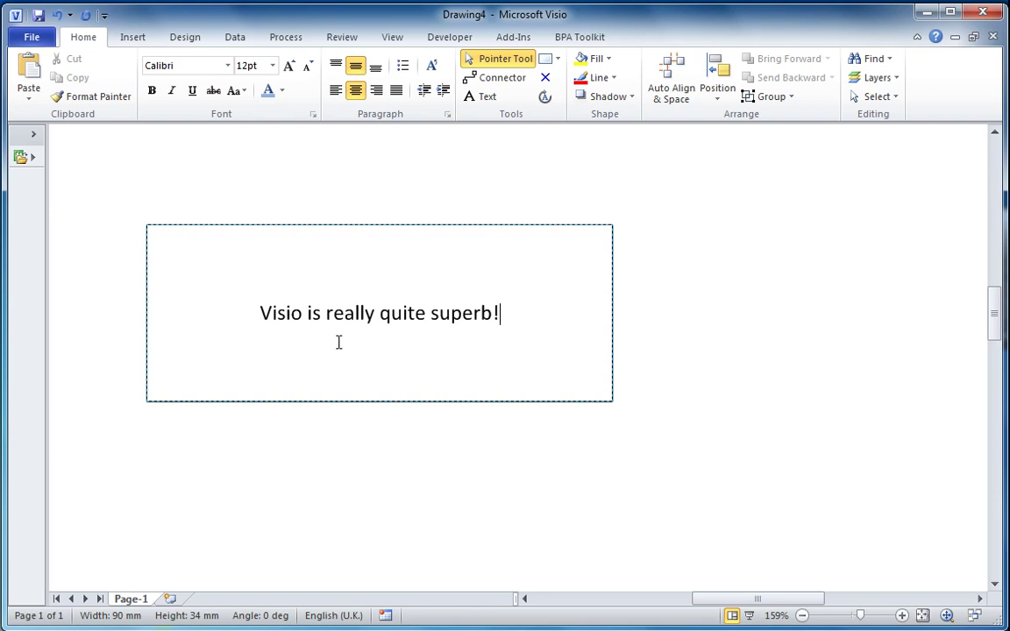
{"action": "left_click", "coordinate": [646, 300]}
{"action": "left_click", "coordinate": [575, 309]}
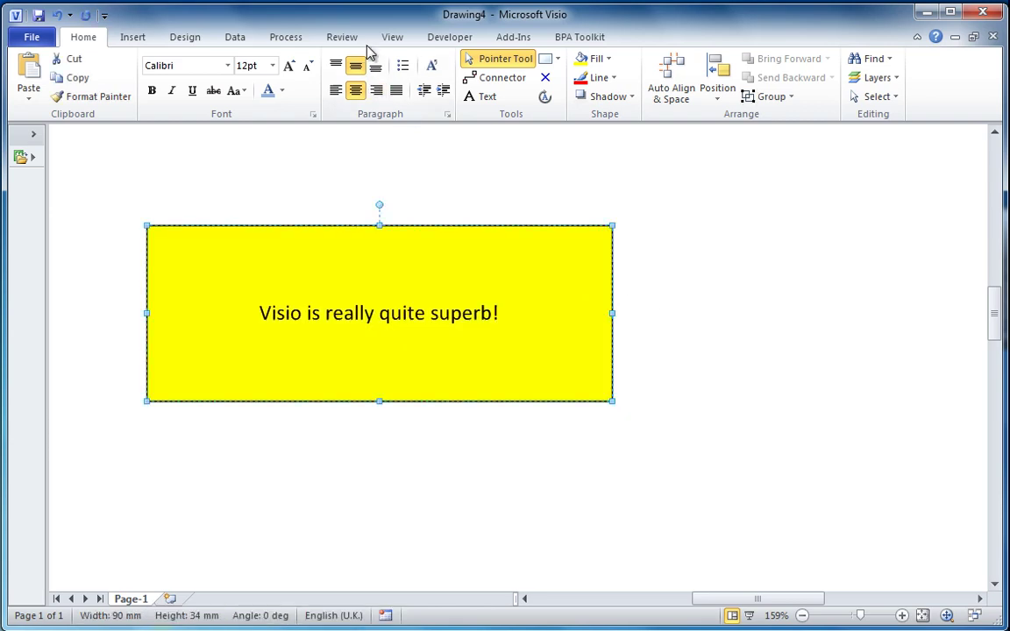
Translate the rectangle's text into German (Germany) with Review > Translate, giving 'Visio ist wirklich ganz hervorragend!'
{"action": "left_click", "coordinate": [343, 38]}
{"action": "left_click", "coordinate": [172, 88]}
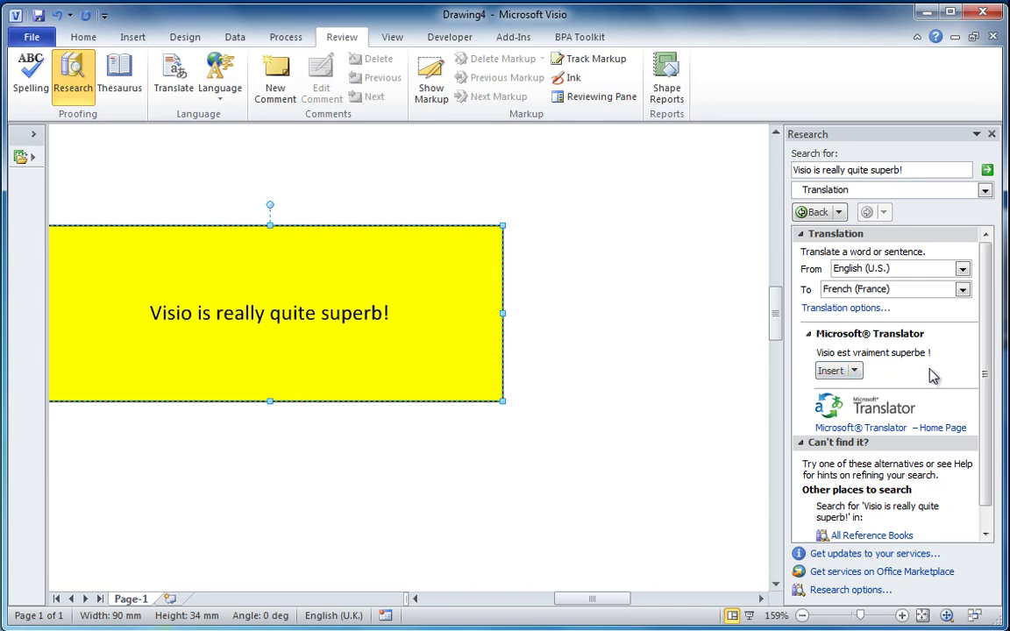
{"action": "left_click", "coordinate": [963, 290]}
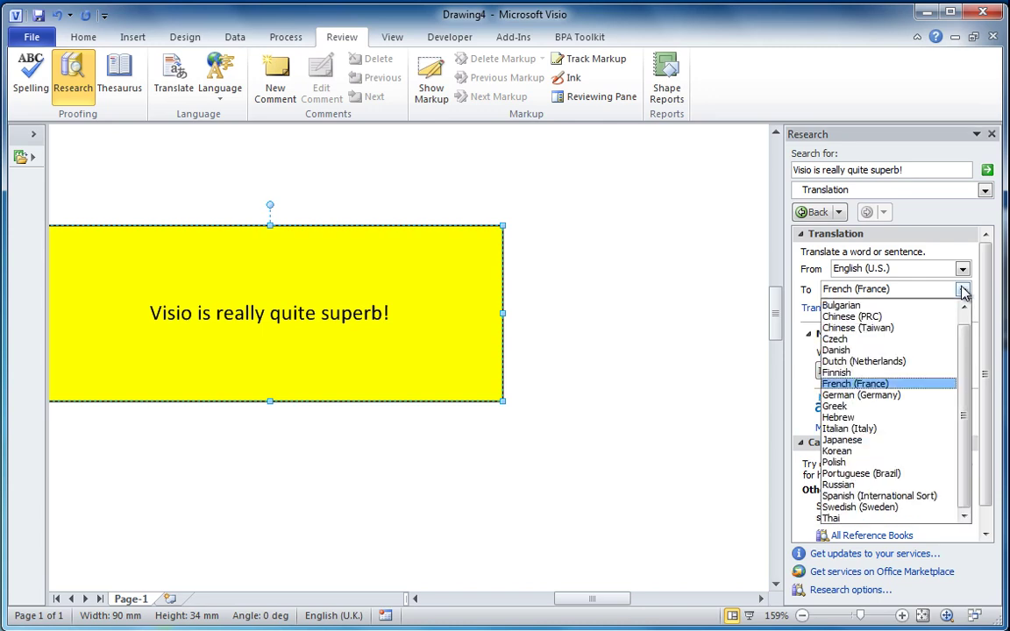
{"action": "left_click", "coordinate": [891, 395]}
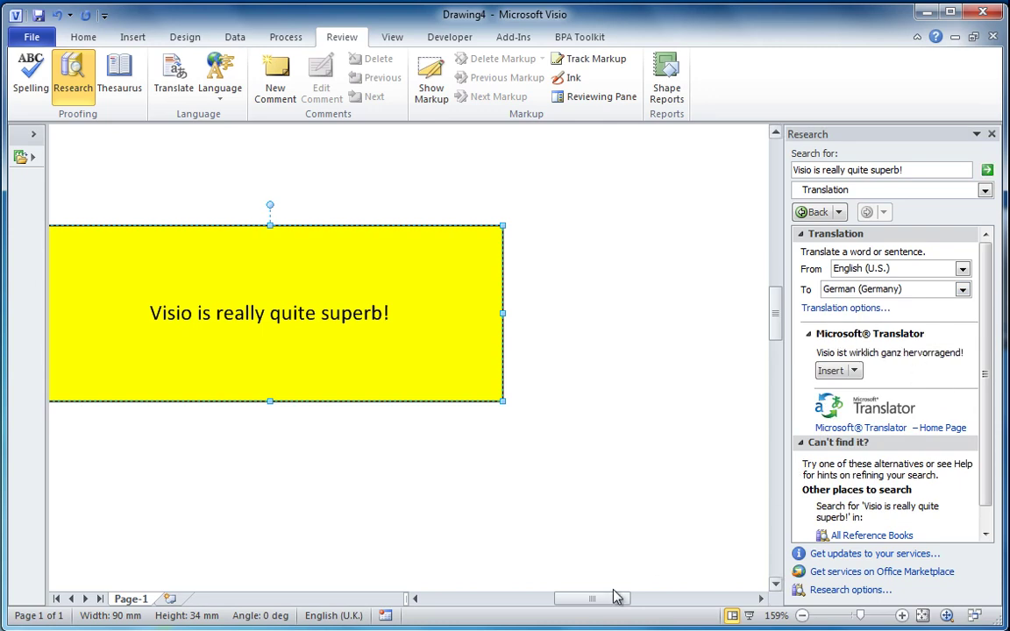
{"action": "left_click_drag", "start_coordinate": [608, 599], "coordinate": [596, 601]}
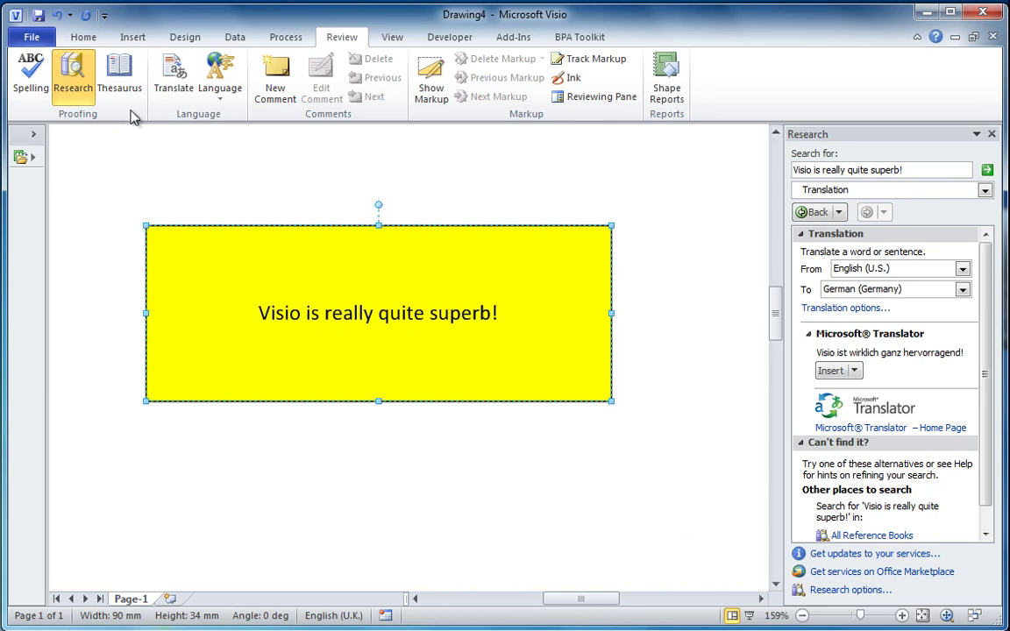
Close Research and enable the document for Multi-Language Text from Add-Ins
{"action": "left_click", "coordinate": [991, 135]}
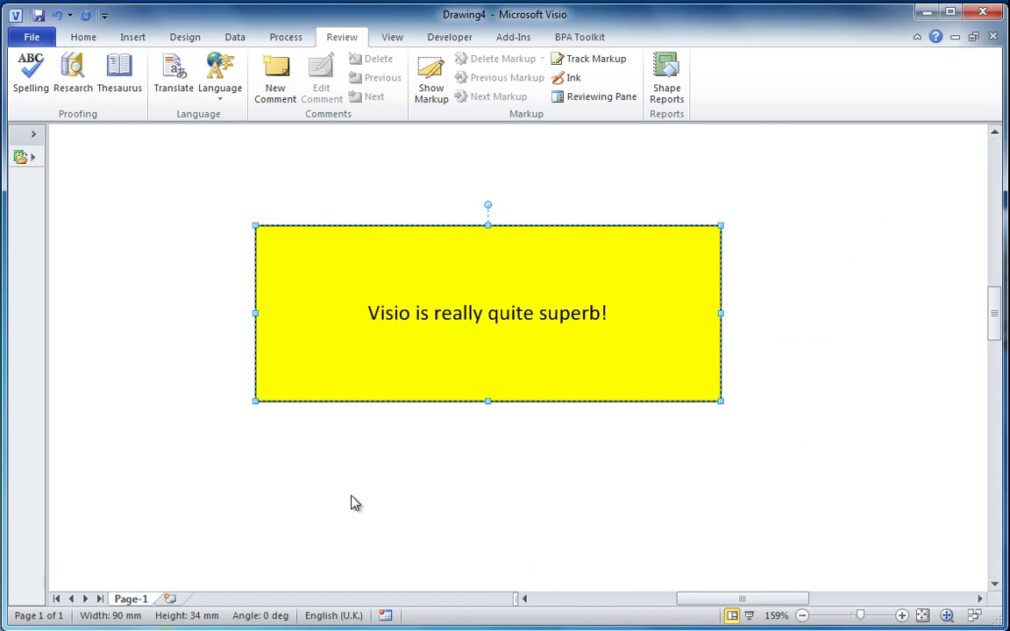
{"action": "left_click", "coordinate": [512, 38]}
{"action": "left_click", "coordinate": [47, 90]}
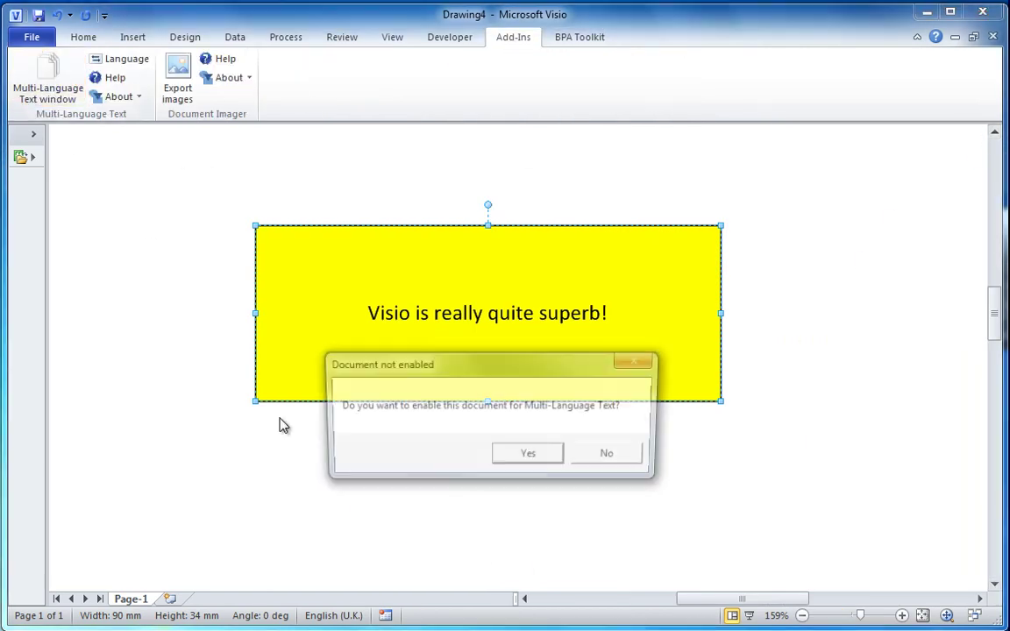
{"action": "left_click", "coordinate": [529, 455]}
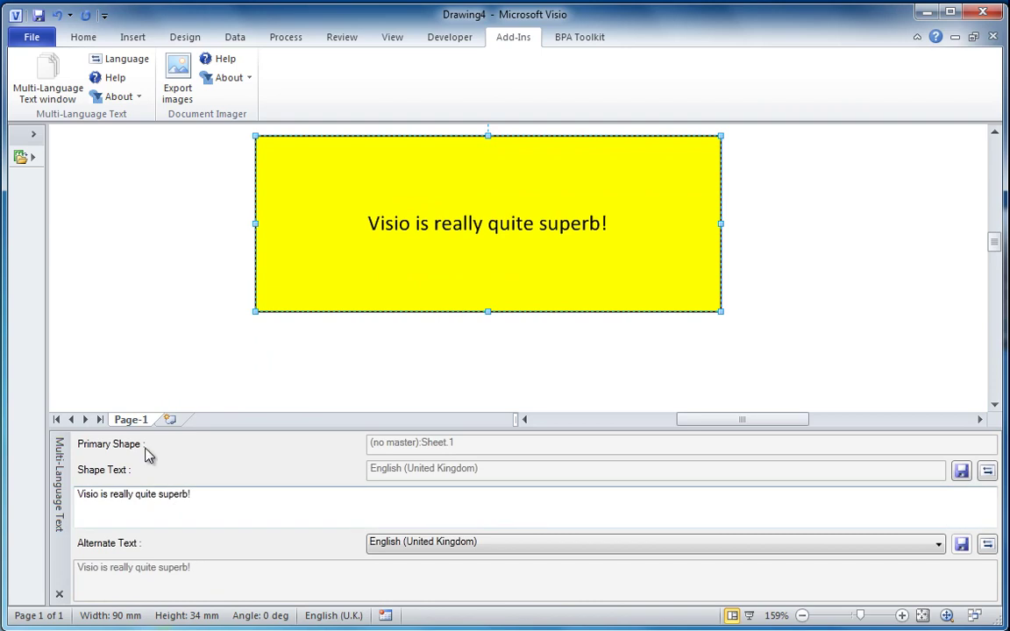
Fill Bing-translated alternate text for French (France), then German (Germany)
{"action": "left_click", "coordinate": [410, 545]}
{"action": "left_click", "coordinate": [409, 583]}
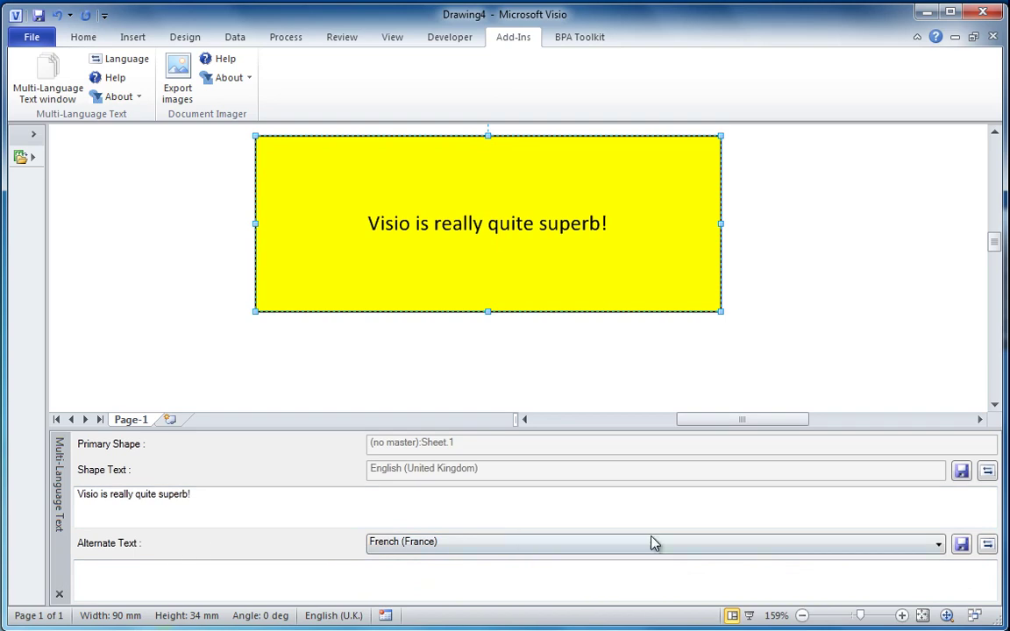
{"action": "left_click", "coordinate": [986, 546]}
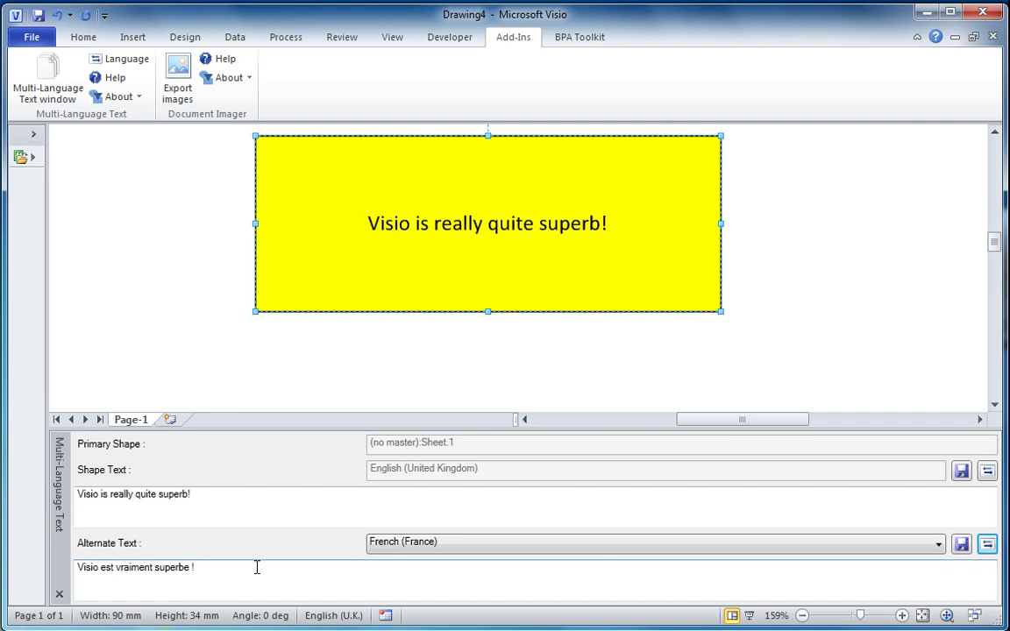
{"action": "left_click", "coordinate": [430, 547]}
{"action": "left_click", "coordinate": [396, 596]}
{"action": "left_click", "coordinate": [987, 544]}
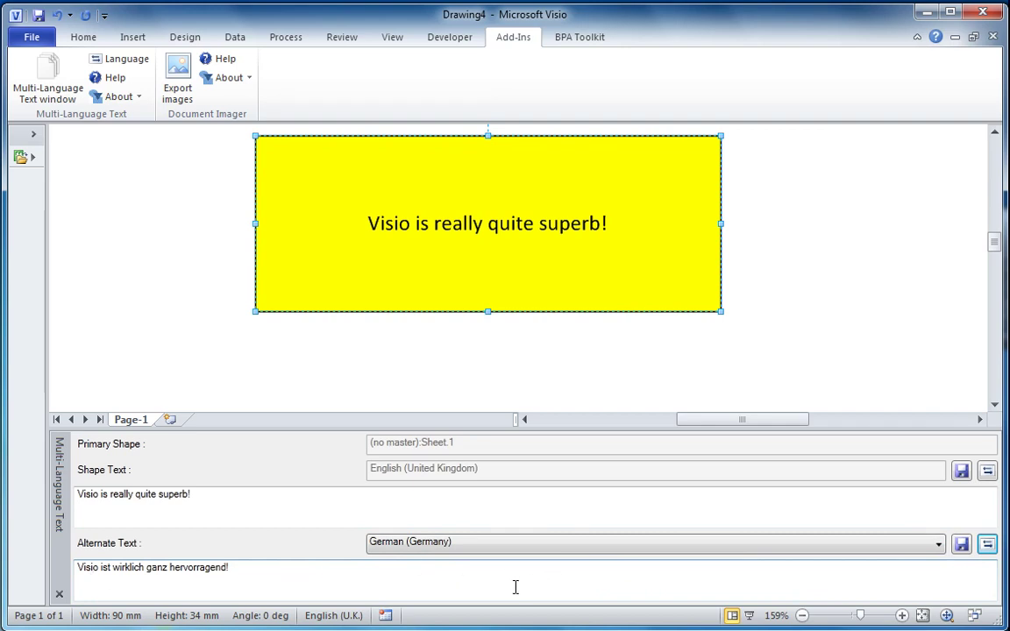
Add Bing-translated Dutch (Netherlands) and Spanish (Spain) alternate texts for the English sentence
{"action": "left_click", "coordinate": [467, 544]}
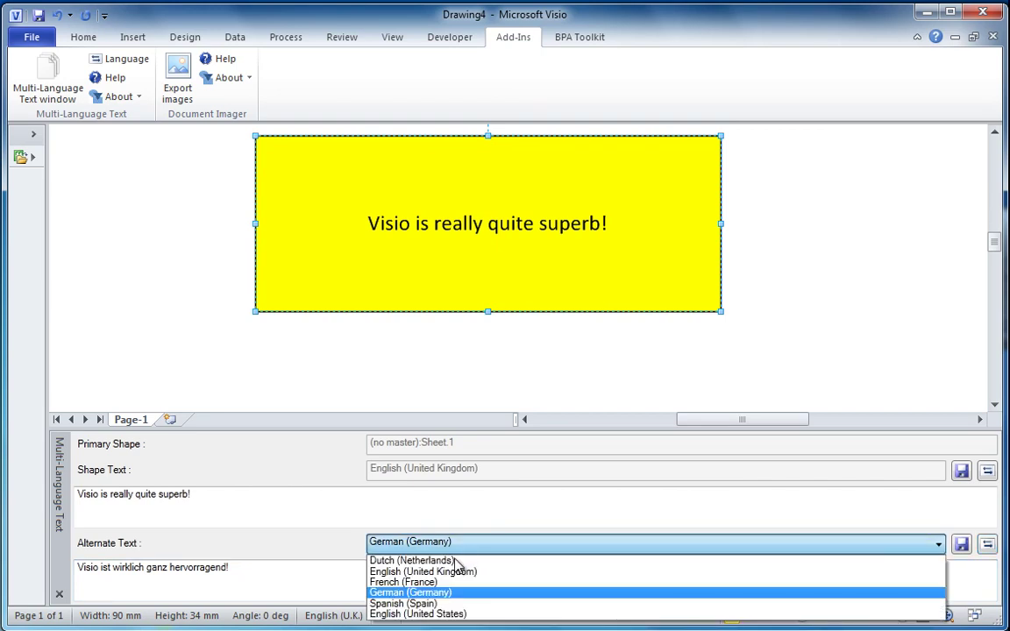
{"action": "left_click", "coordinate": [438, 561]}
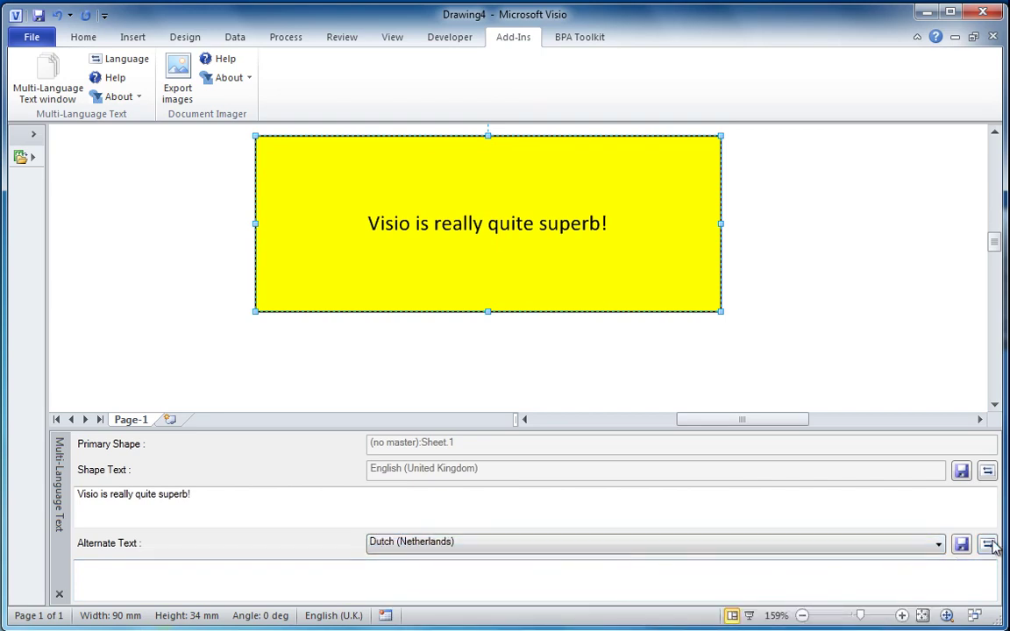
{"action": "left_click", "coordinate": [987, 544]}
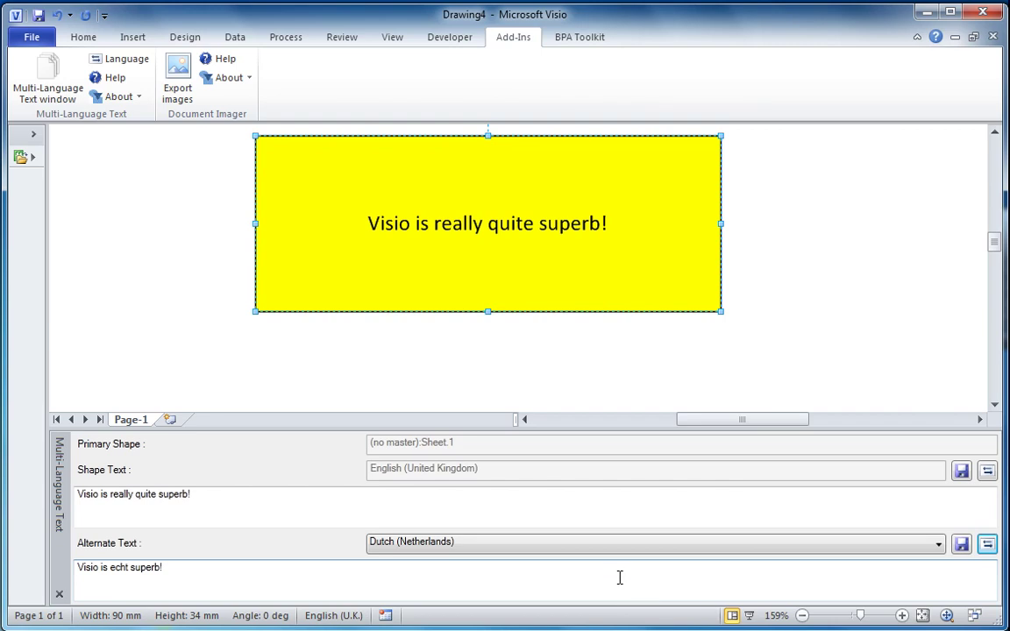
{"action": "left_click", "coordinate": [560, 544]}
{"action": "left_click", "coordinate": [495, 597]}
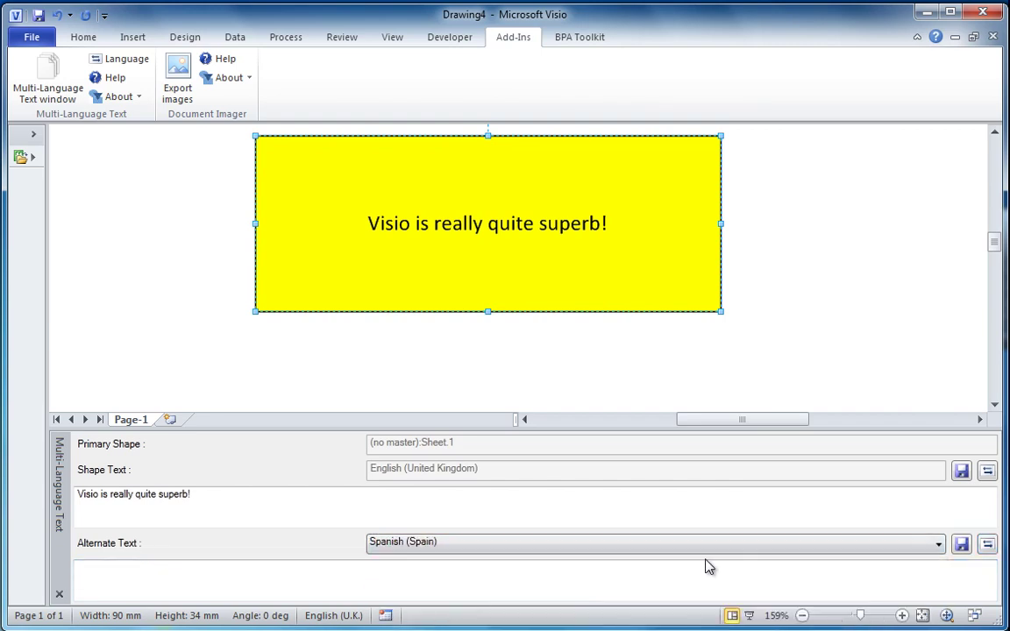
{"action": "left_click", "coordinate": [987, 545]}
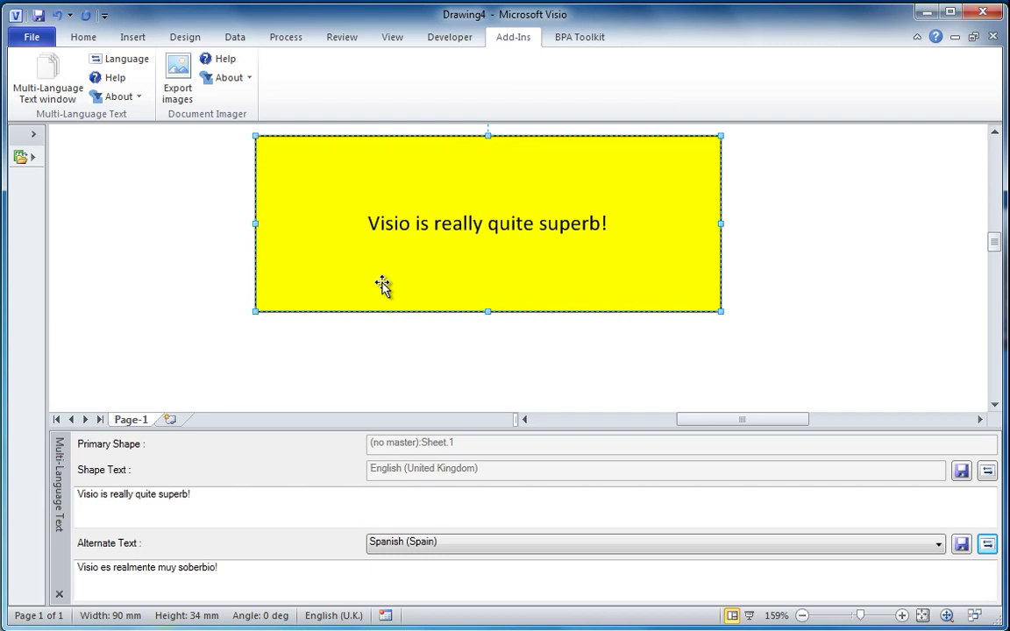
{"action": "left_click", "coordinate": [31, 36]}
Open Multi-Language Text for Visio 2010 Process.vsd from Recent and jump between its linked pages
{"action": "left_click", "coordinate": [50, 199]}
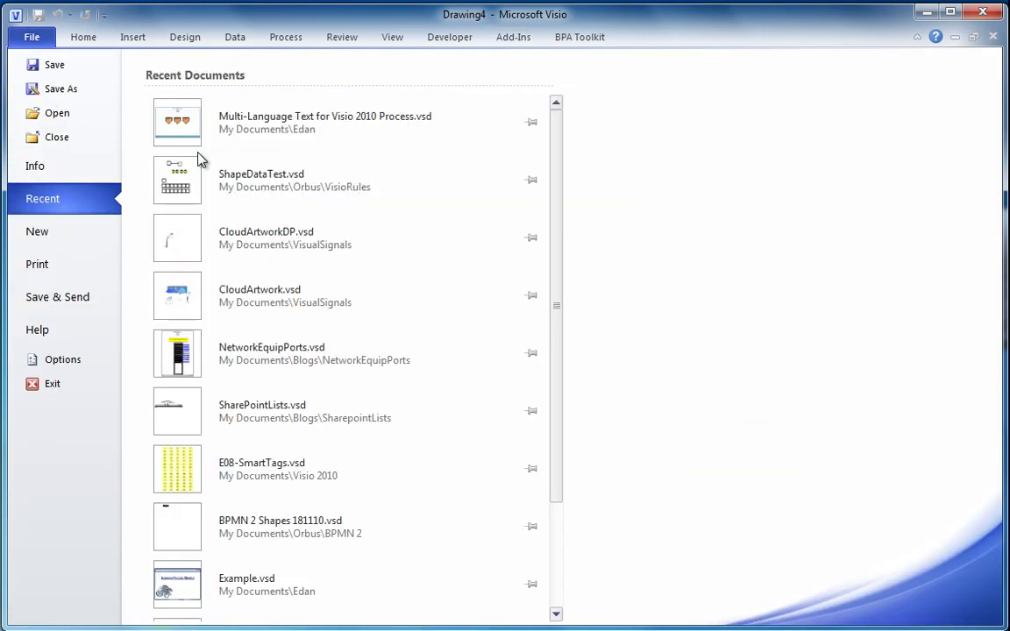
{"action": "left_click", "coordinate": [254, 121]}
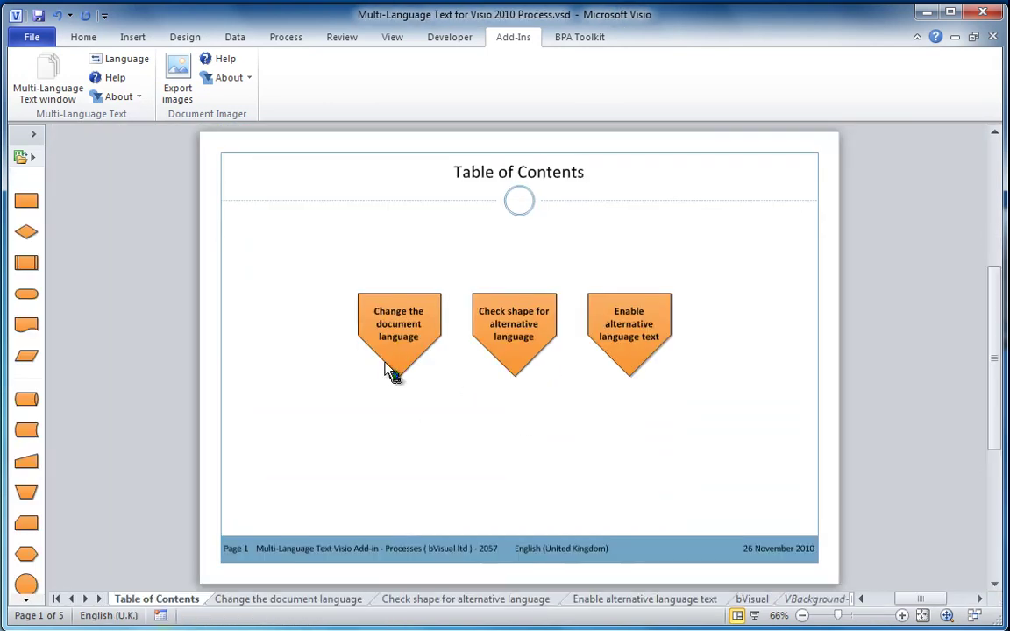
{"action": "double_click", "coordinate": [379, 336]}
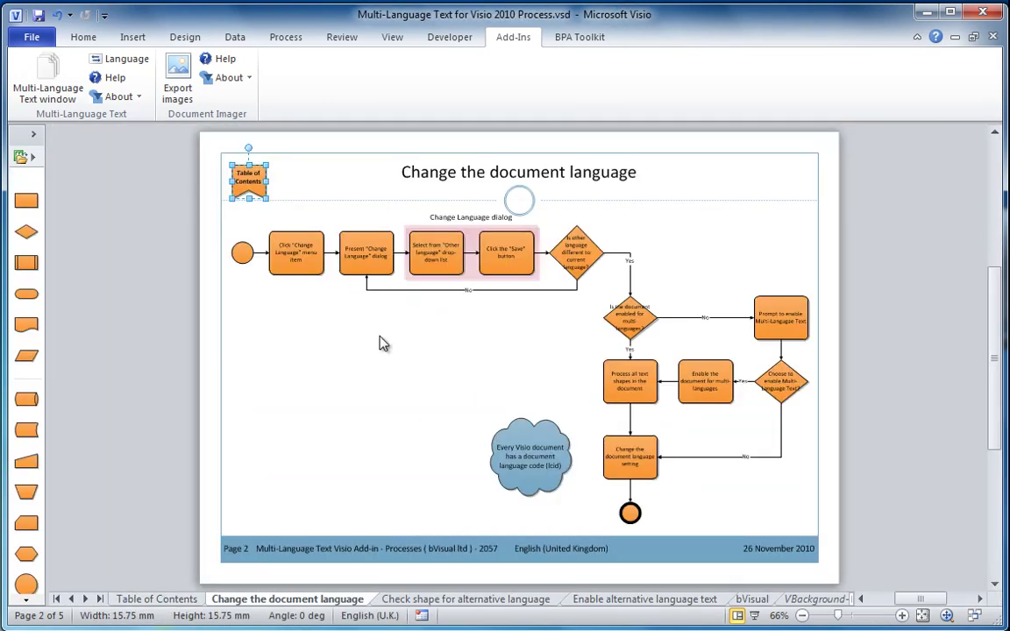
{"action": "double_click", "coordinate": [248, 176]}
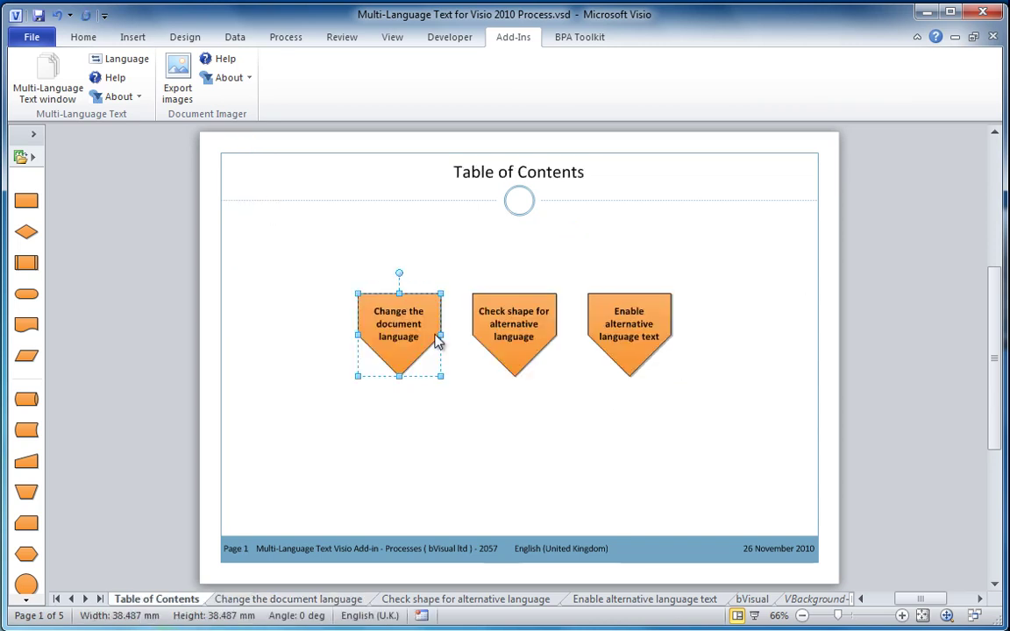
{"action": "double_click", "coordinate": [512, 346]}
{"action": "left_click", "coordinate": [250, 176]}
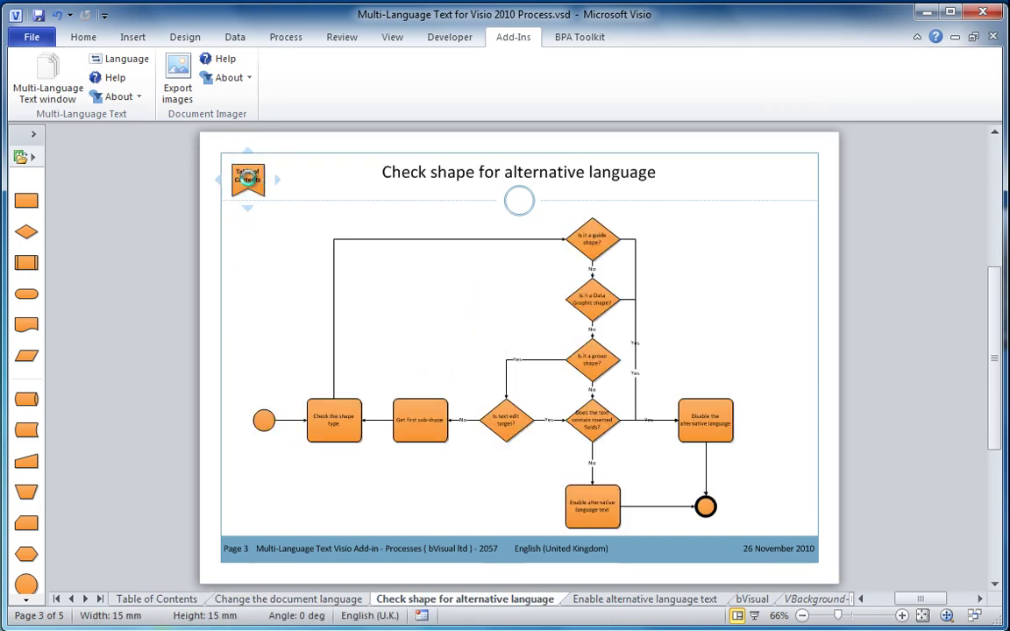
{"action": "double_click", "coordinate": [250, 176]}
Go to the Change the document language page and zoom into the upper flowchart
{"action": "left_click", "coordinate": [396, 340]}
{"action": "double_click", "coordinate": [396, 340]}
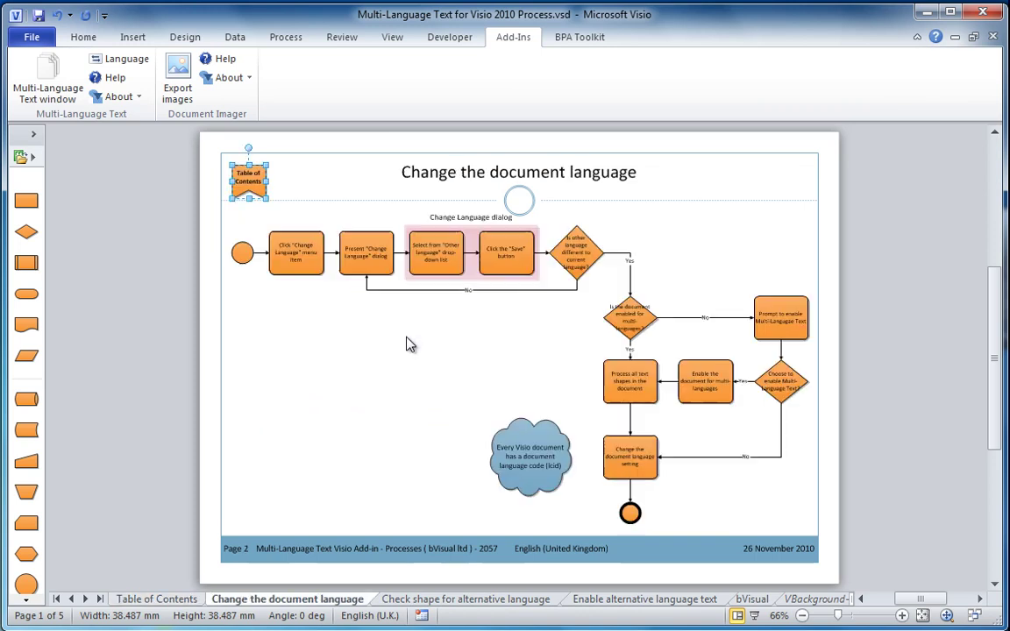
{"action": "left_click_drag", "start_coordinate": [383, 207], "coordinate": [715, 510]}
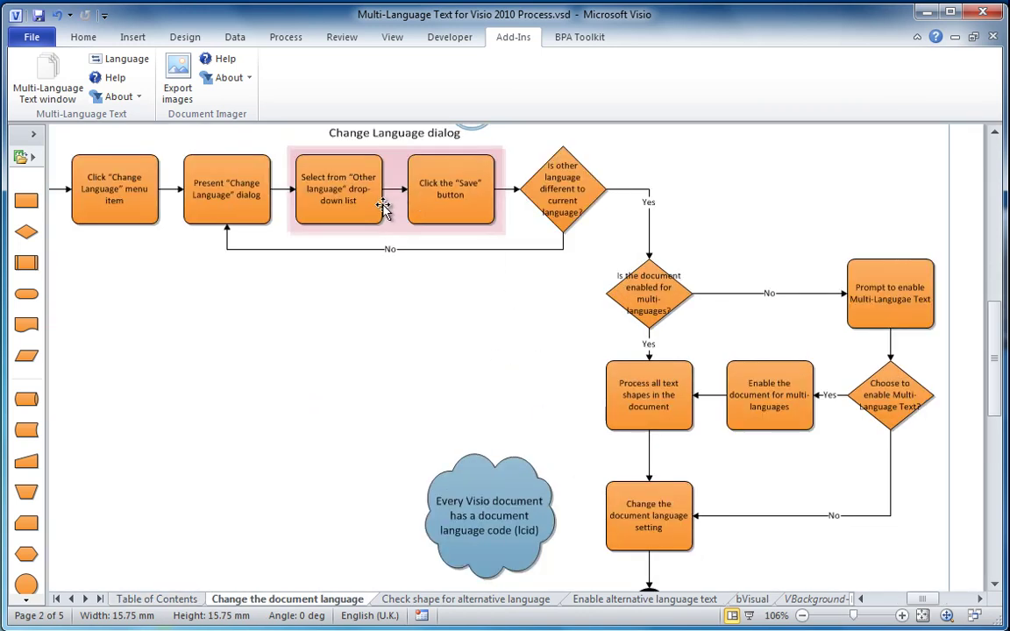
{"action": "left_click", "coordinate": [381, 128]}
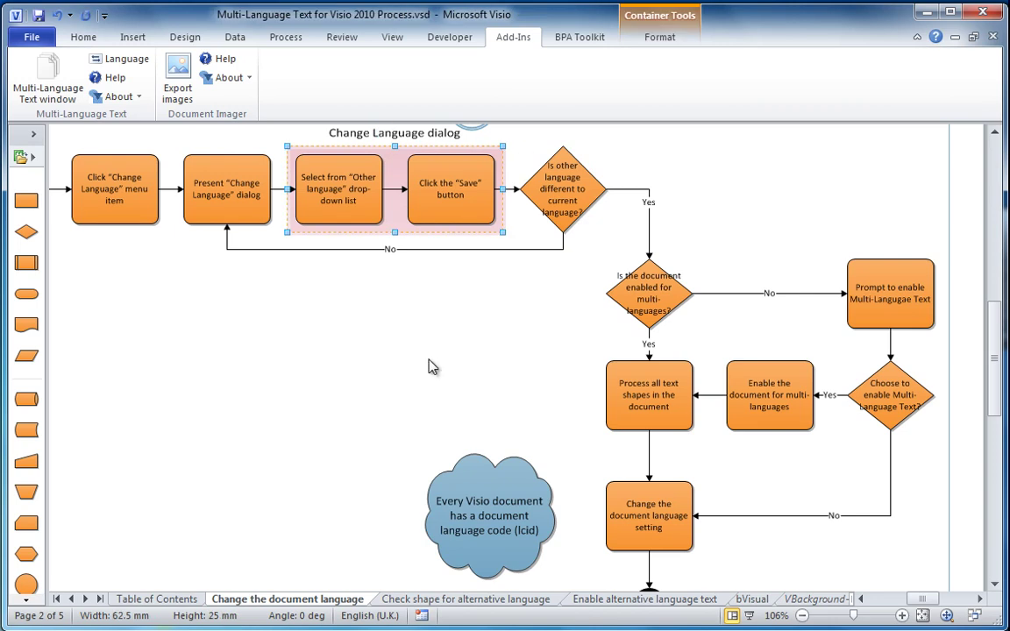
{"action": "left_click", "coordinate": [504, 539]}
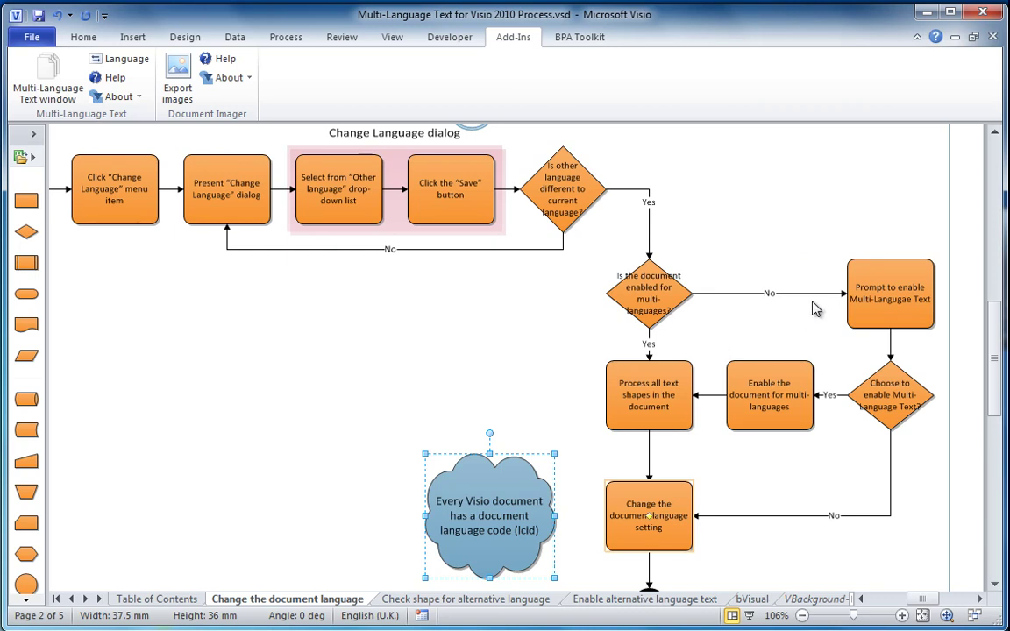
Switch all document text and page names to Dutch (Netherlands) via Switch Languages
{"action": "left_click", "coordinate": [123, 63]}
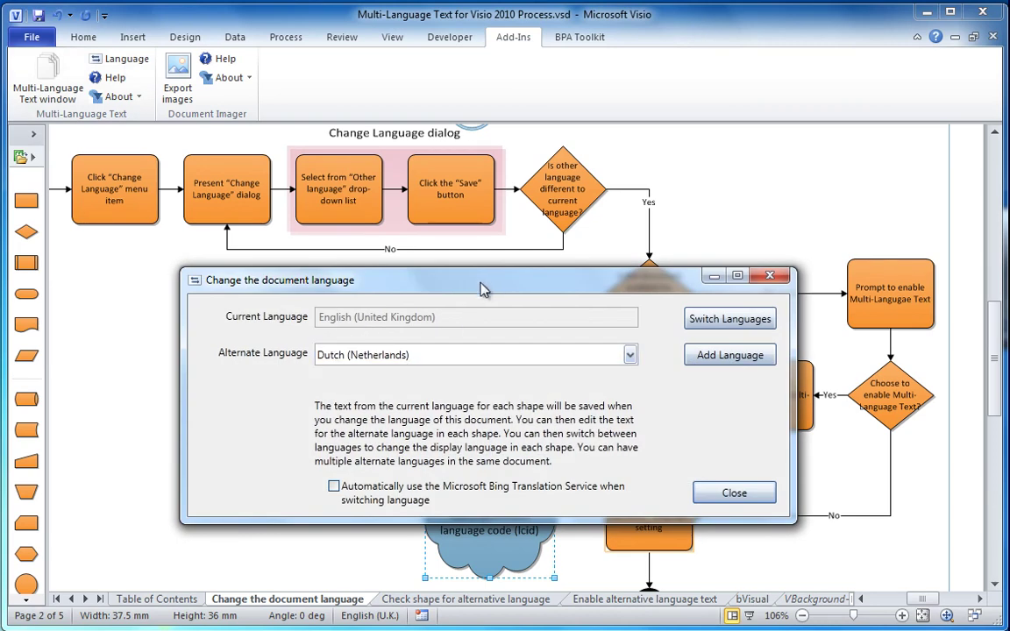
{"action": "left_click_drag", "start_coordinate": [478, 282], "coordinate": [509, 230]}
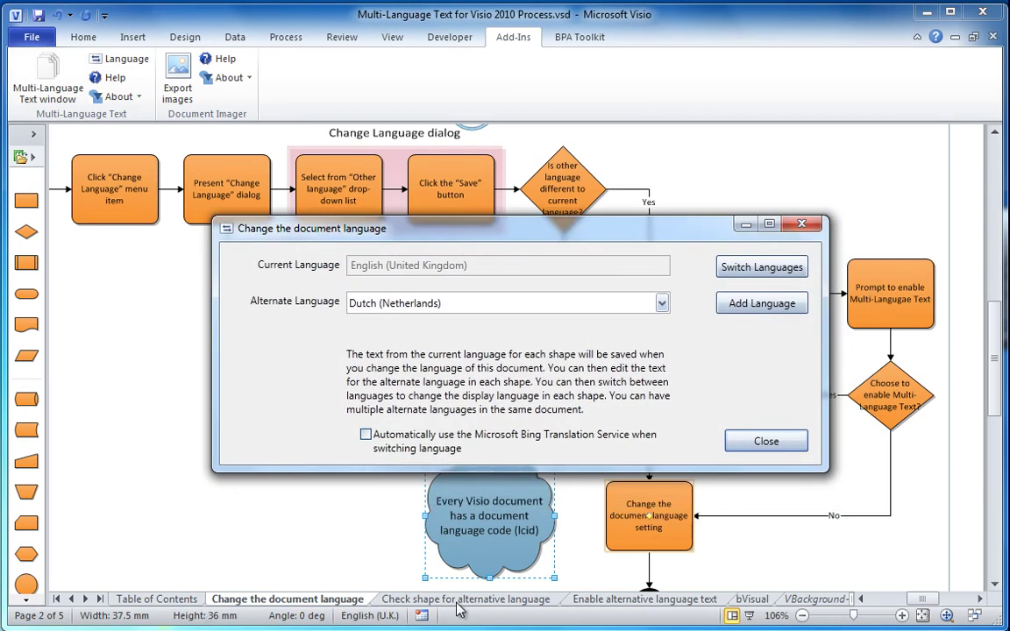
{"action": "left_click", "coordinate": [759, 264]}
{"action": "left_click", "coordinate": [514, 478]}
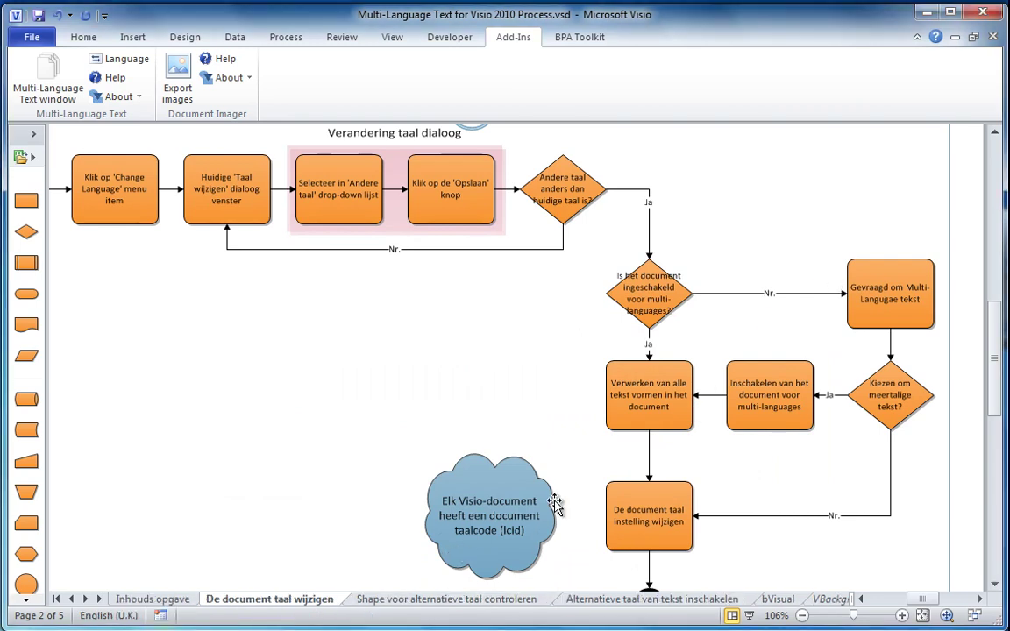
Pick French (France) as alternate language and switch the flowchart text to French
{"action": "left_click", "coordinate": [127, 63]}
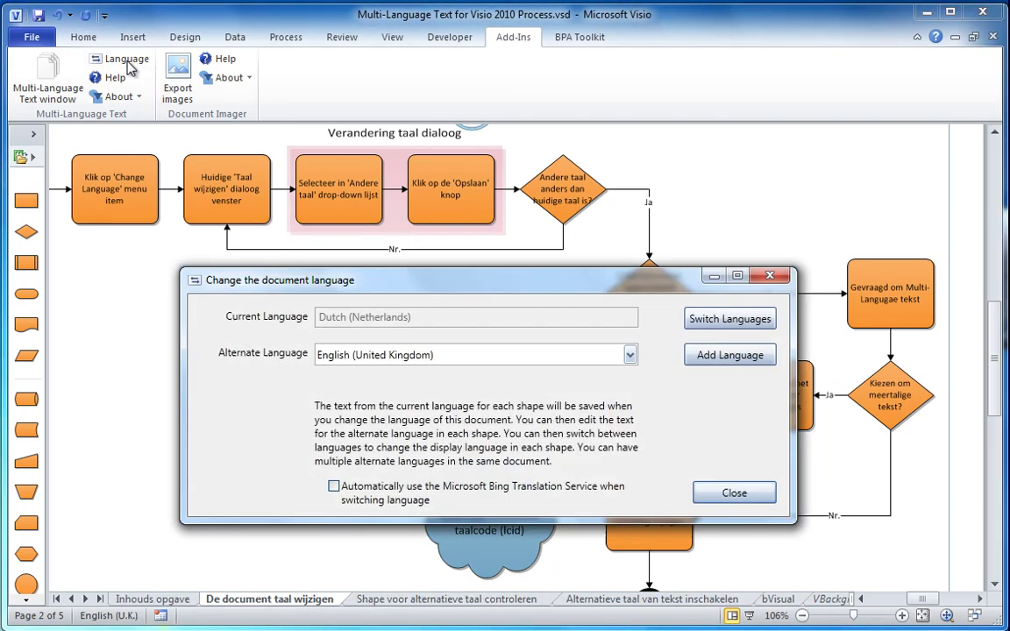
{"action": "left_click", "coordinate": [497, 358]}
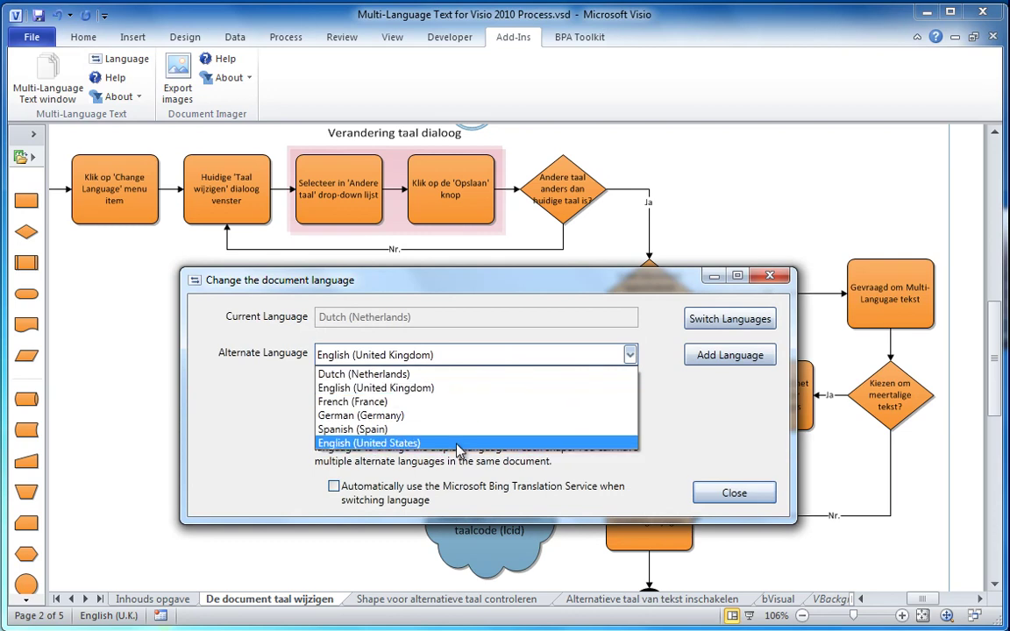
{"action": "left_click", "coordinate": [451, 401]}
{"action": "left_click", "coordinate": [759, 319]}
{"action": "left_click", "coordinate": [516, 476]}
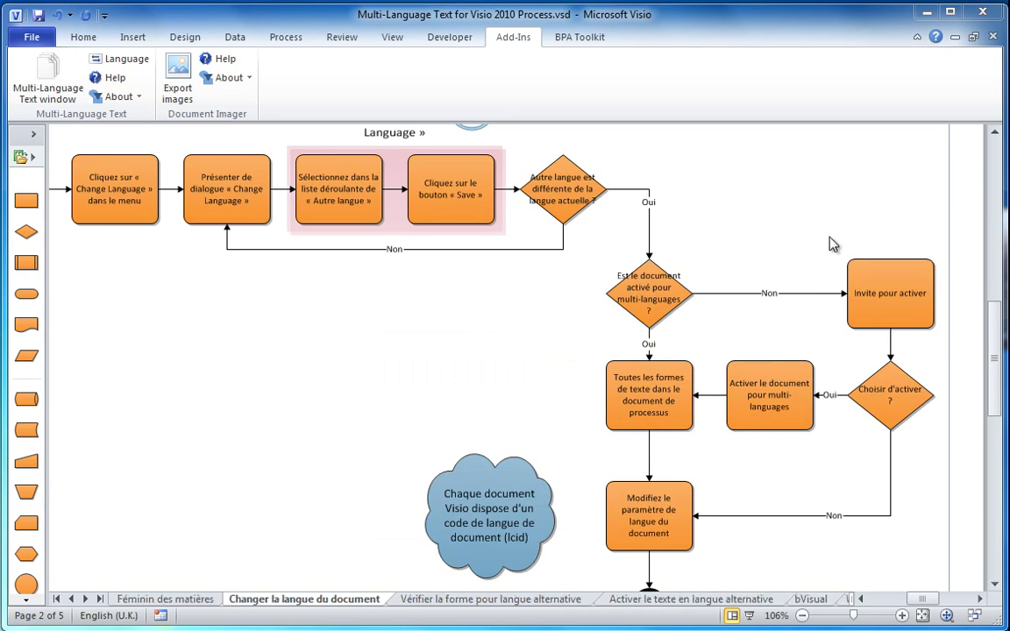
{"action": "left_click", "coordinate": [596, 406], "text": "ctrl+shift"}
{"action": "left_click", "coordinate": [599, 406], "text": "ctrl+shift"}
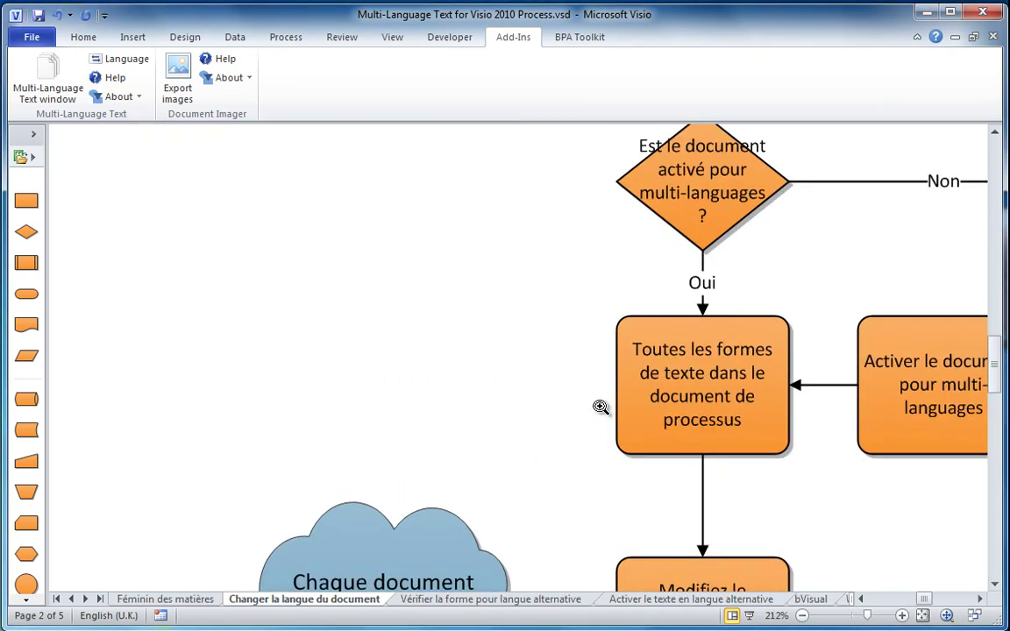
{"action": "scroll", "coordinate": [593, 419], "scroll_direction": "down", "scroll_amount": 5}
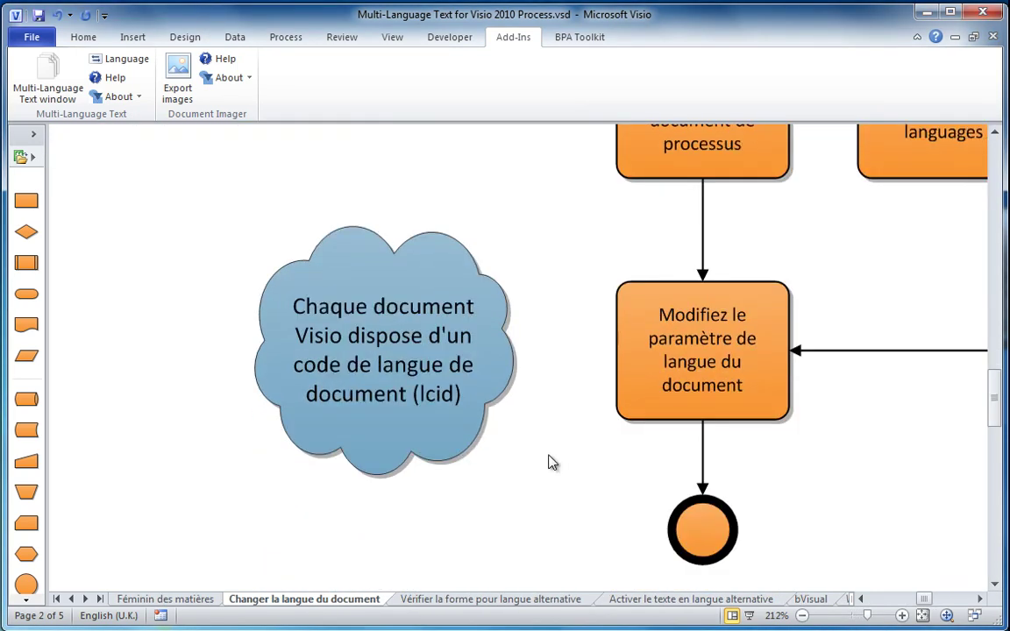
{"action": "left_click", "coordinate": [405, 600]}
{"action": "left_click", "coordinate": [302, 599]}
{"action": "left_click", "coordinate": [190, 599]}
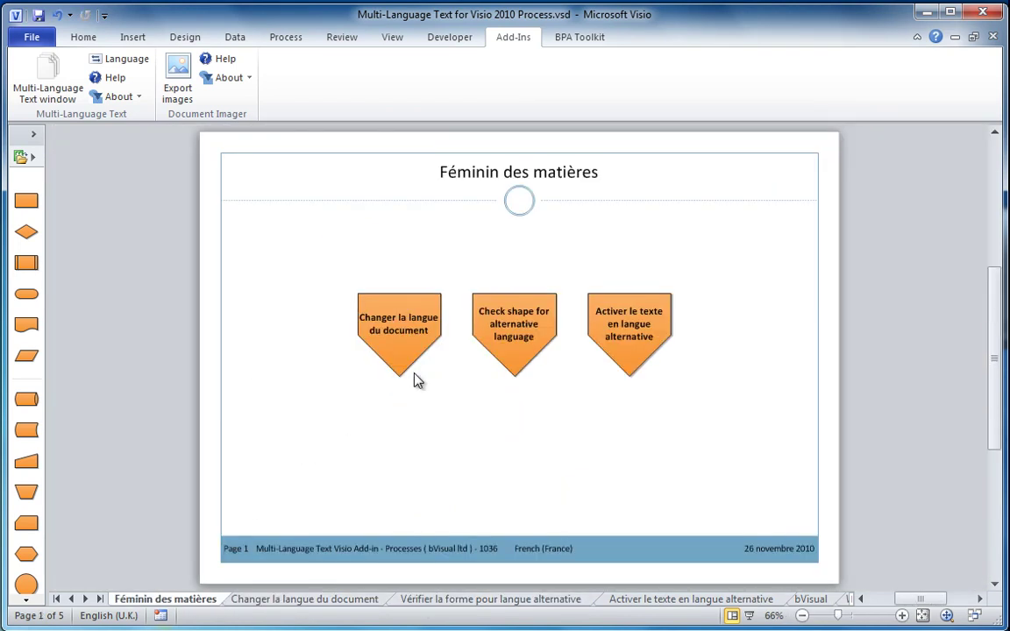
{"action": "double_click", "coordinate": [515, 349]}
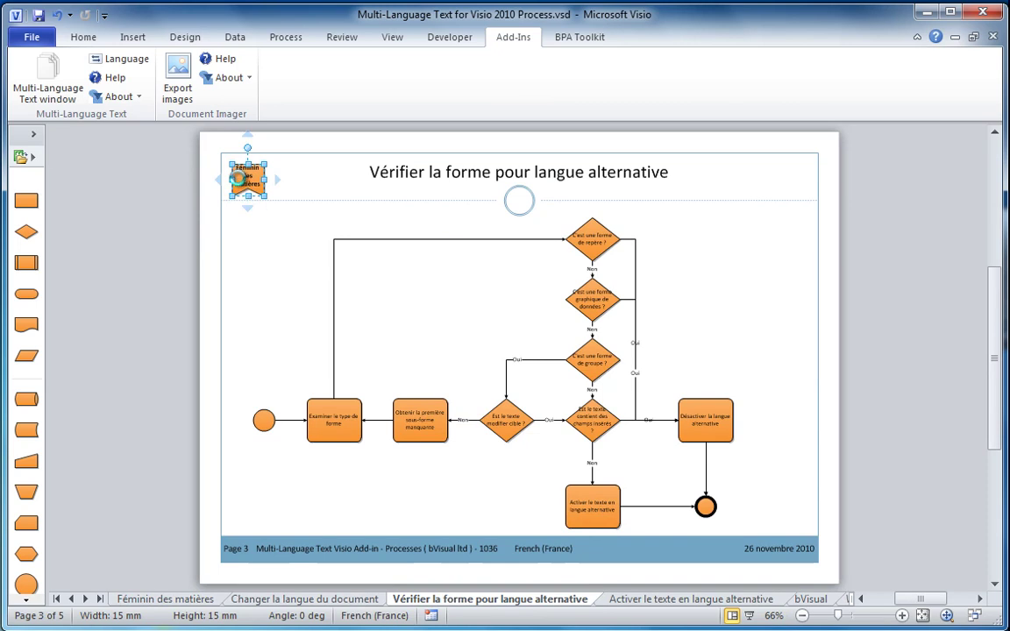
{"action": "double_click", "coordinate": [244, 184]}
{"action": "left_click", "coordinate": [428, 353]}
{"action": "double_click", "coordinate": [429, 353]}
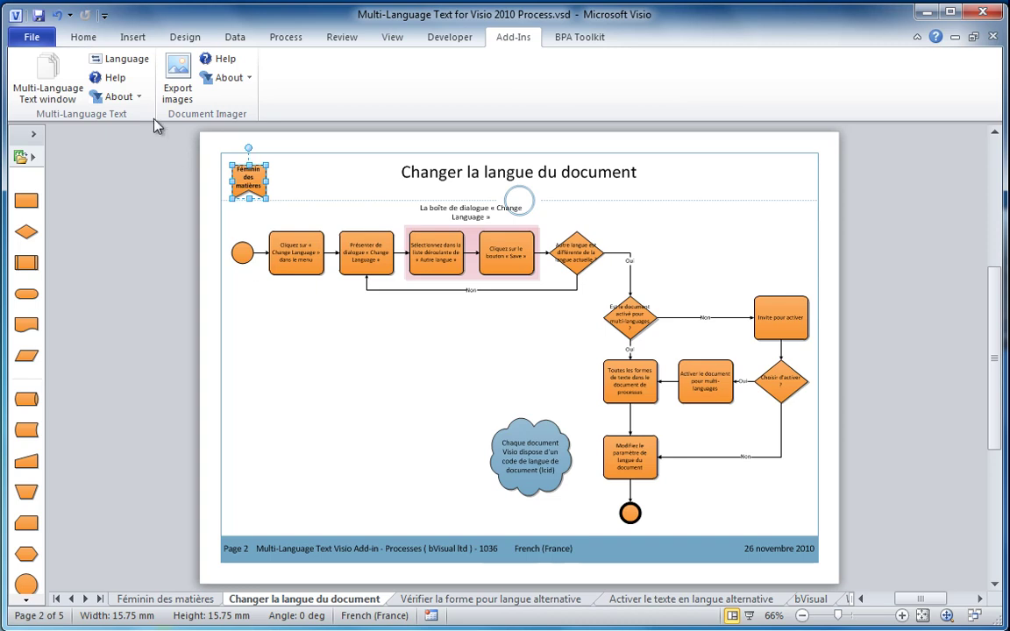
Pick English (United Kingdom) as alternate language and switch the flowchart text back to English
{"action": "left_click", "coordinate": [127, 68]}
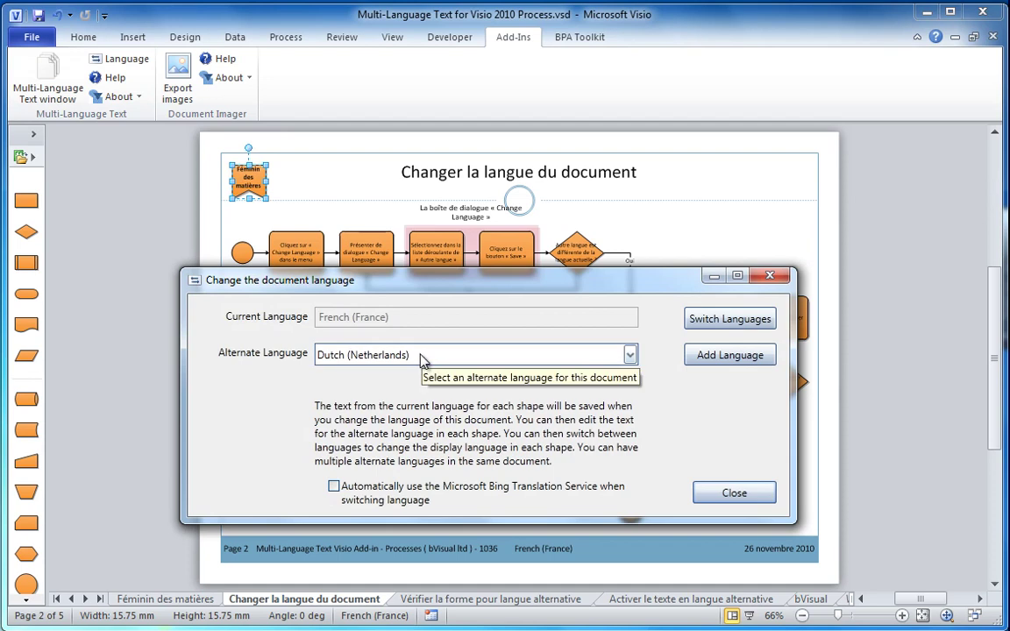
{"action": "left_click", "coordinate": [629, 354]}
{"action": "left_click", "coordinate": [438, 383]}
{"action": "left_click", "coordinate": [726, 320]}
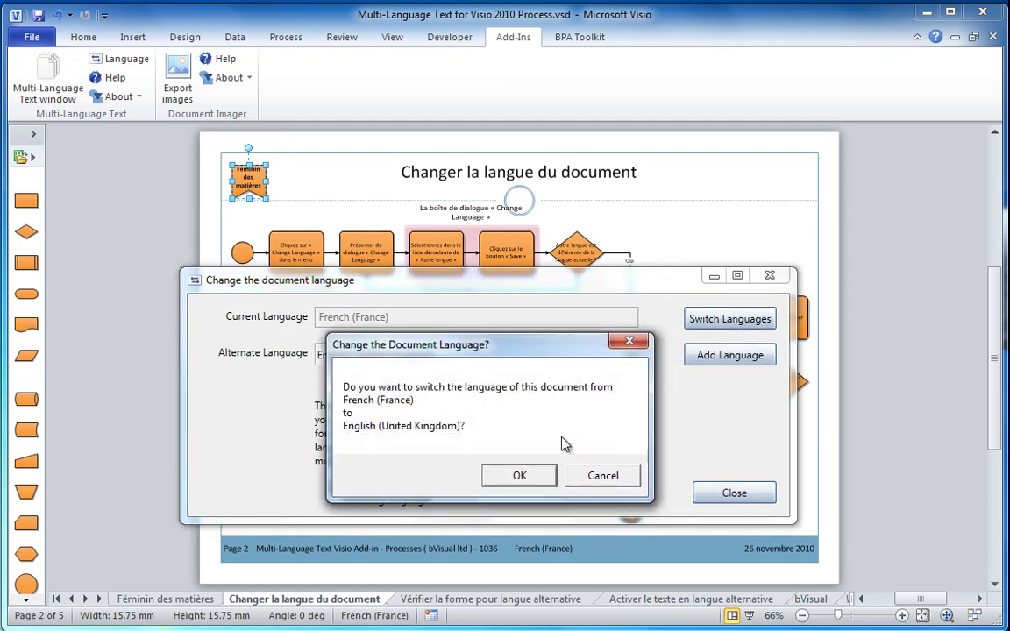
{"action": "left_click", "coordinate": [517, 480]}
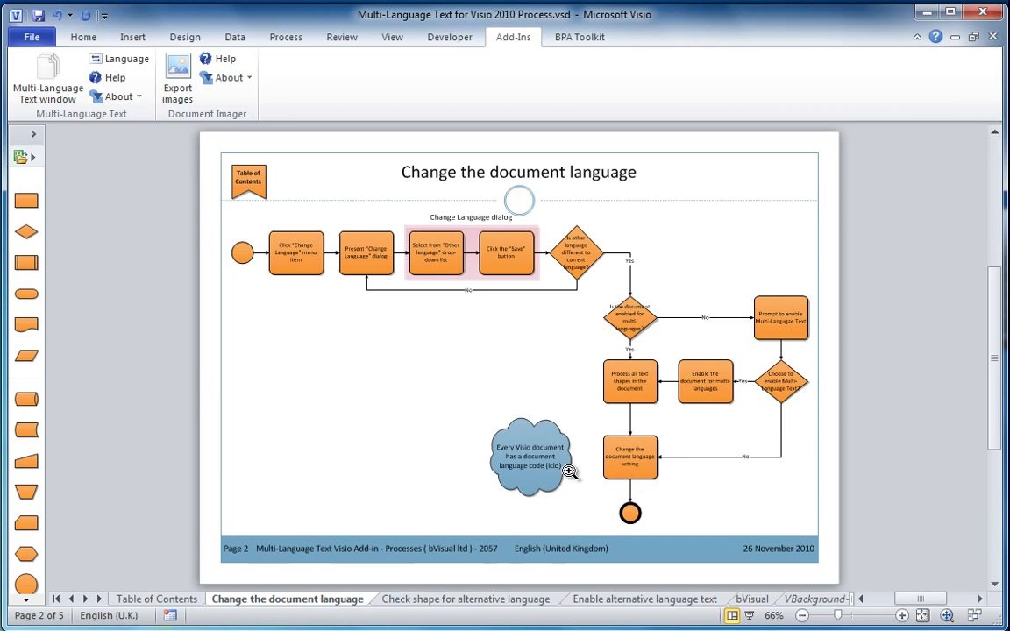
Add Hebrew (Israel) as a document language and select it as the alternate language
{"action": "scroll", "coordinate": [570, 469], "scroll_direction": "up", "scroll_amount": 3}
{"action": "scroll", "coordinate": [569, 473], "scroll_direction": "down", "scroll_amount": 2}
{"action": "scroll", "coordinate": [561, 487], "scroll_direction": "up", "scroll_amount": 1}
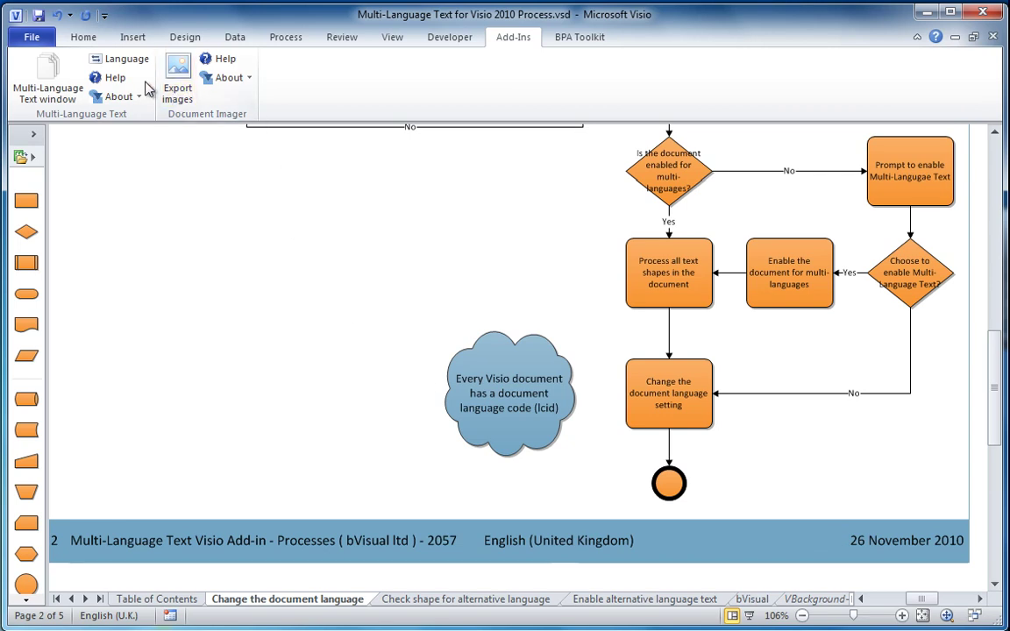
{"action": "left_click", "coordinate": [125, 61]}
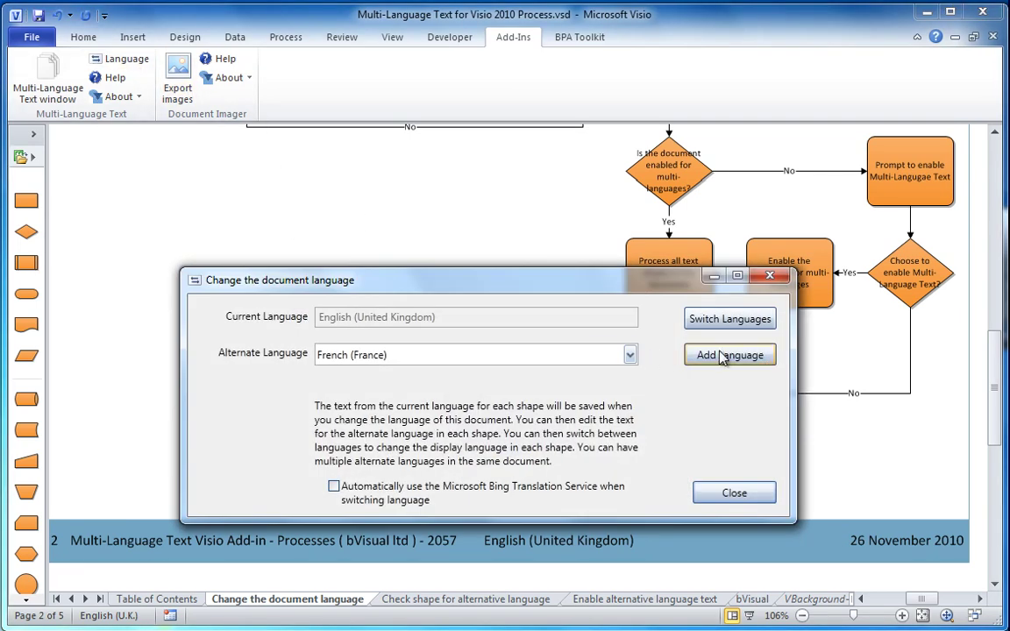
{"action": "left_click", "coordinate": [714, 352]}
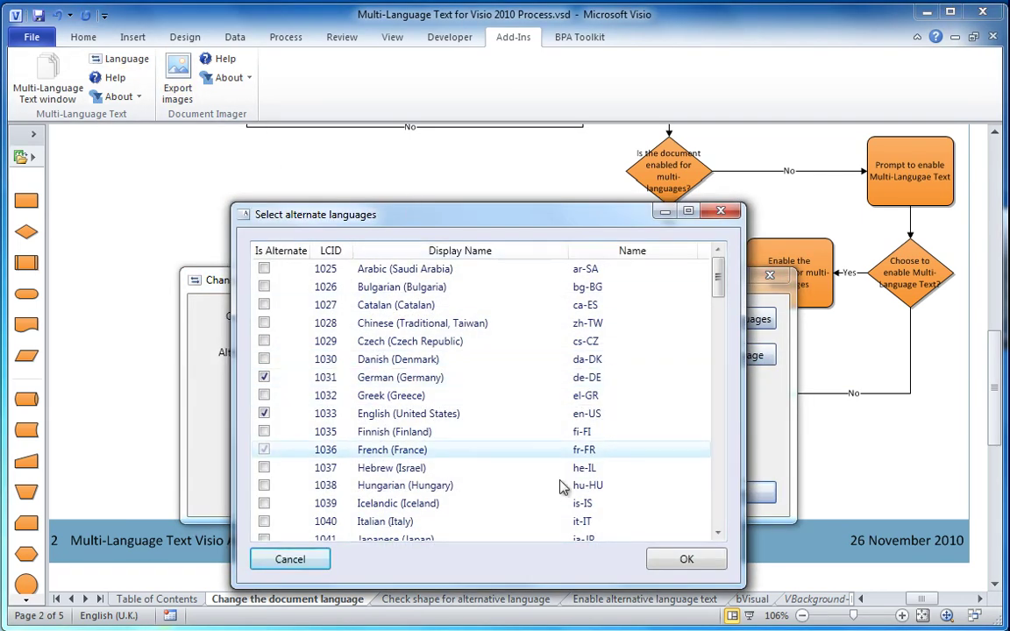
{"action": "mouse_move", "coordinate": [719, 284]}
{"action": "left_mouse_down"}
{"action": "mouse_move", "coordinate": [717, 338]}
{"action": "mouse_move", "coordinate": [716, 293]}
{"action": "left_mouse_up"}
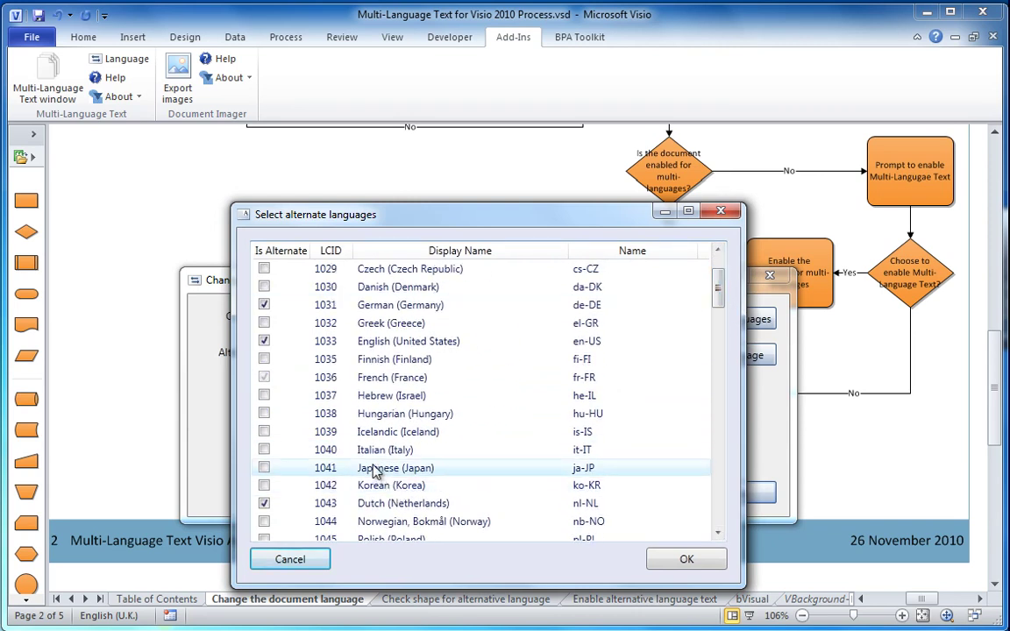
{"action": "left_click", "coordinate": [263, 395]}
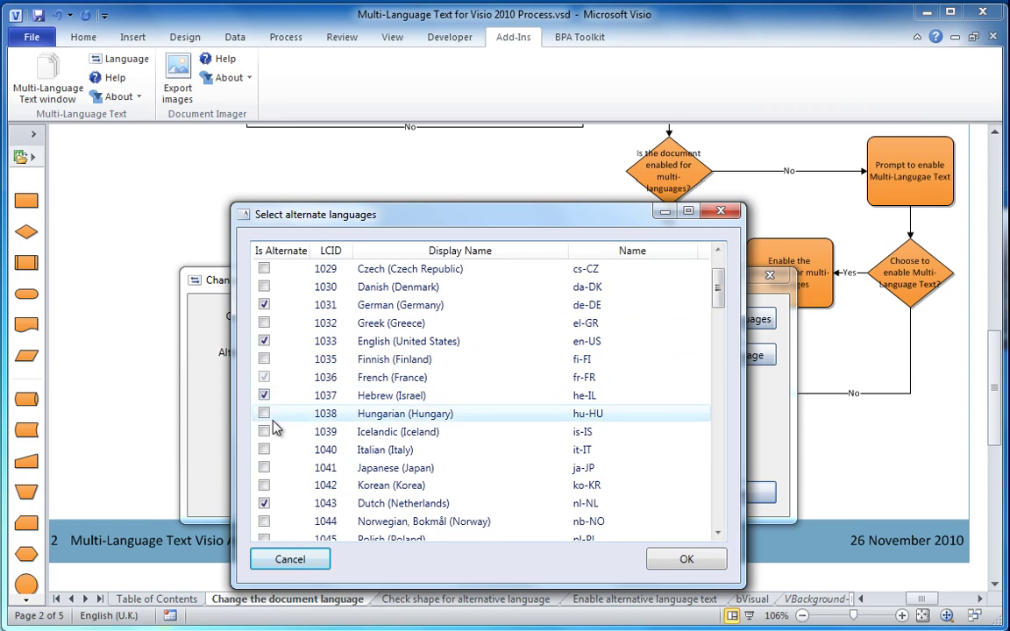
{"action": "left_click", "coordinate": [686, 561]}
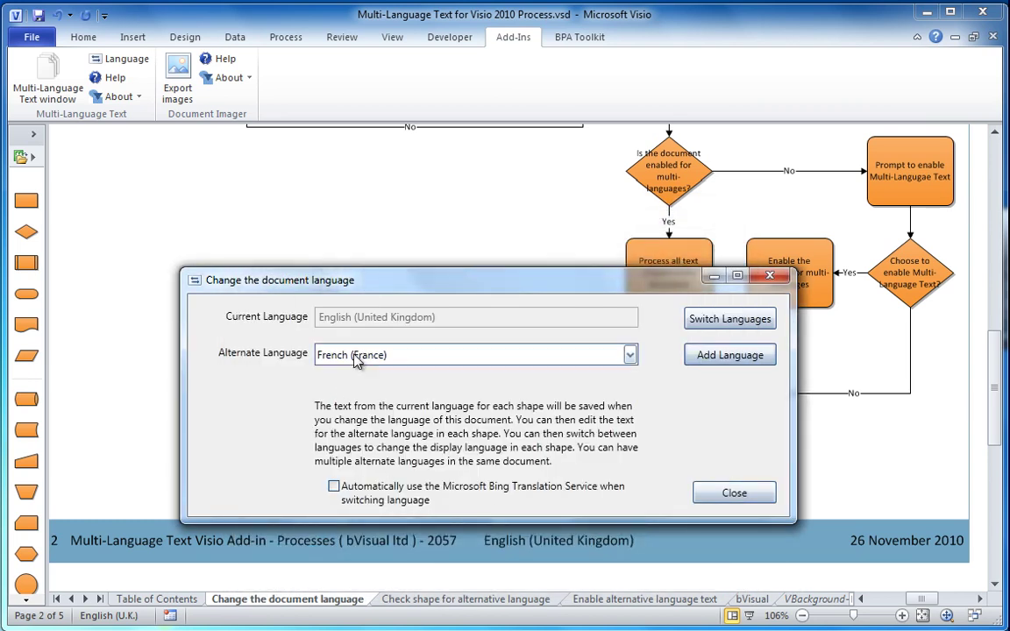
{"action": "left_click", "coordinate": [455, 363]}
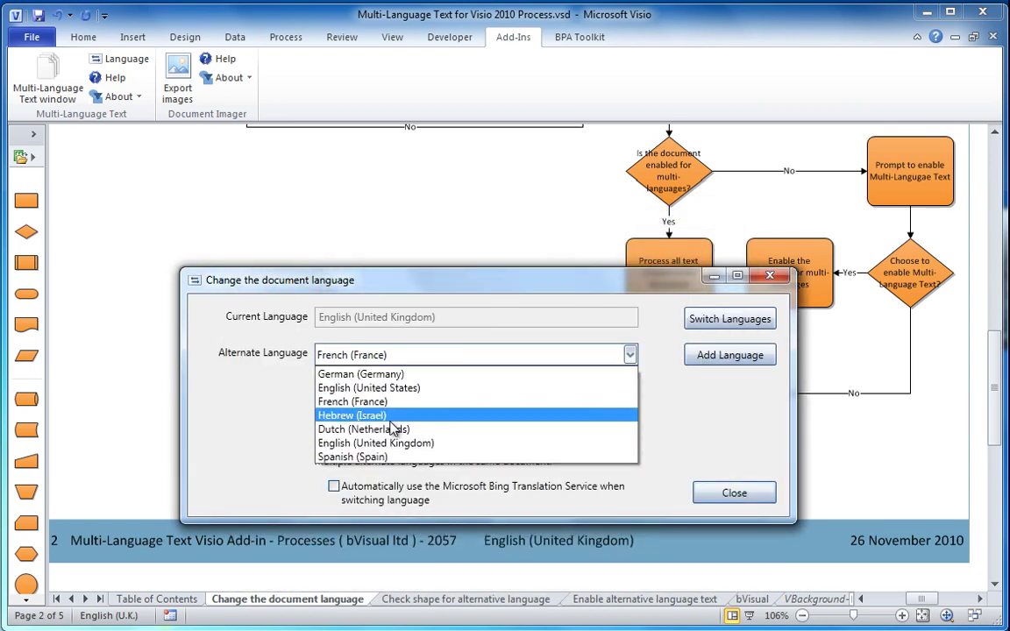
{"action": "left_click", "coordinate": [451, 414]}
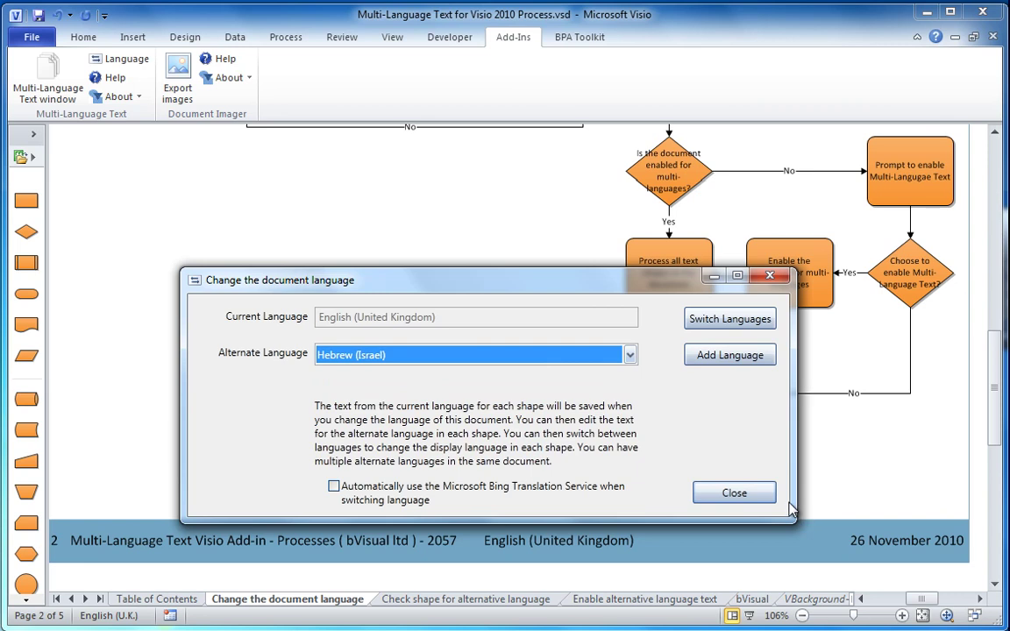
Switch the flowchart from English to Hebrew (Israel) using automatic Microsoft Bing translation
{"action": "left_click", "coordinate": [334, 486]}
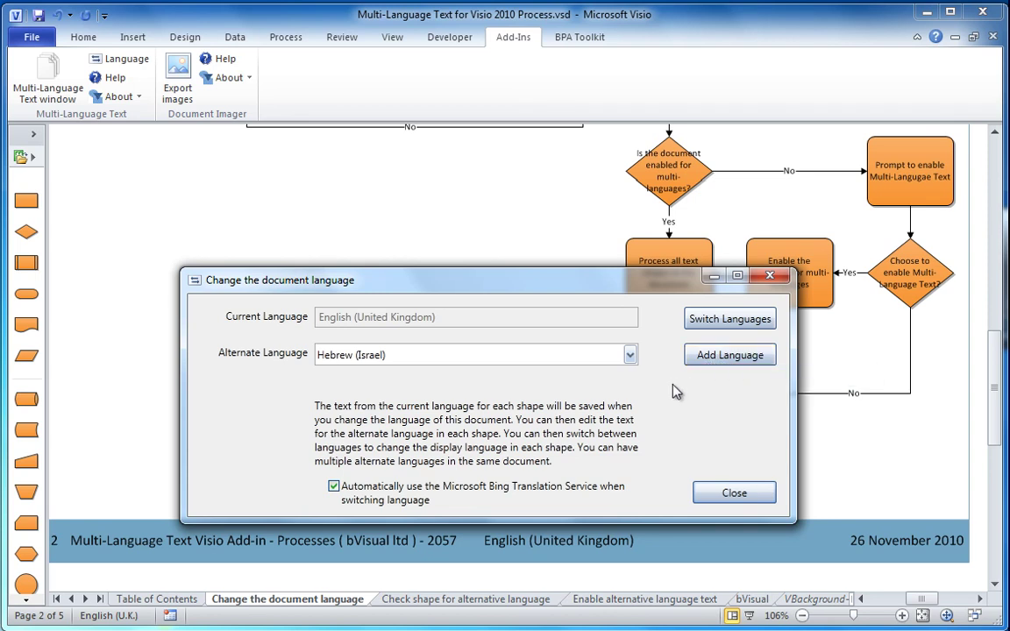
{"action": "left_click", "coordinate": [701, 323]}
{"action": "left_click", "coordinate": [517, 475]}
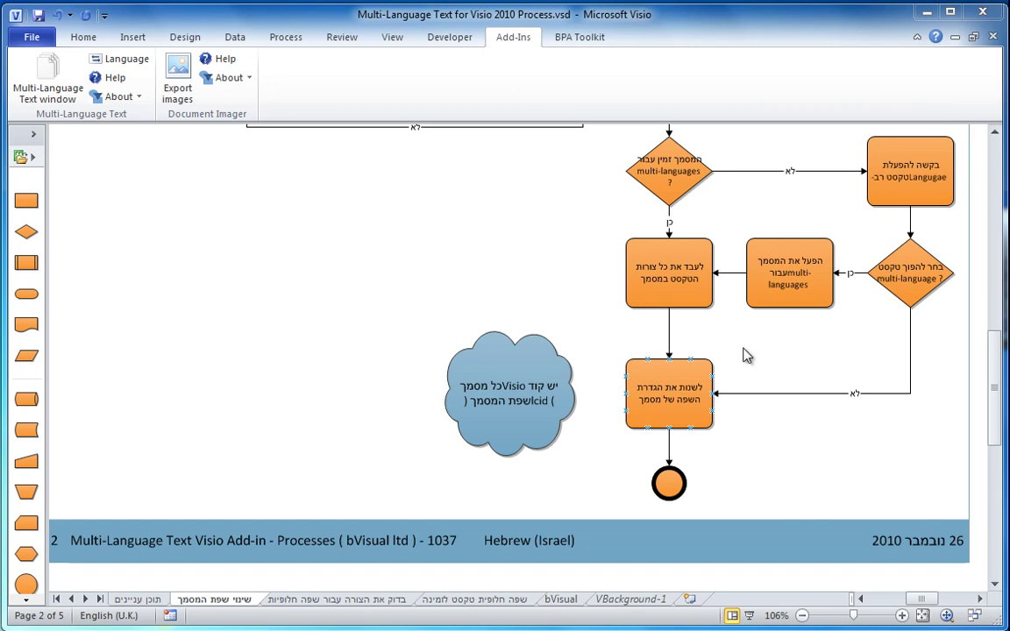
Zoom in on the Hebrew cloud text, then scroll around and fit the whole page in the window
{"action": "left_click", "coordinate": [581, 377], "text": "ctrl+shift"}
{"action": "left_click", "coordinate": [585, 376], "text": "ctrl+shift"}
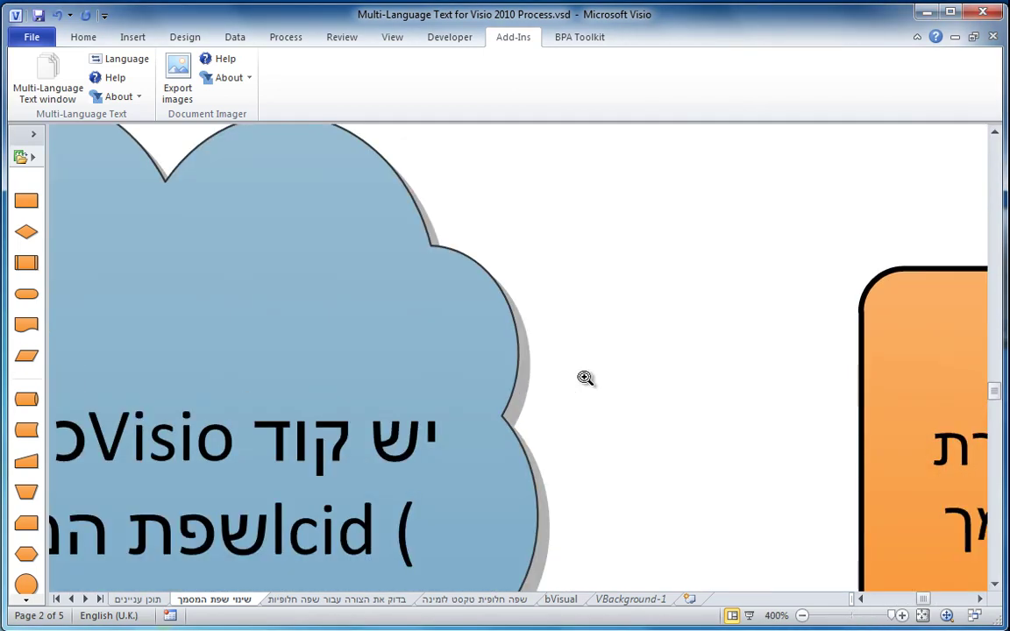
{"action": "right_click", "coordinate": [585, 376], "text": "ctrl+shift"}
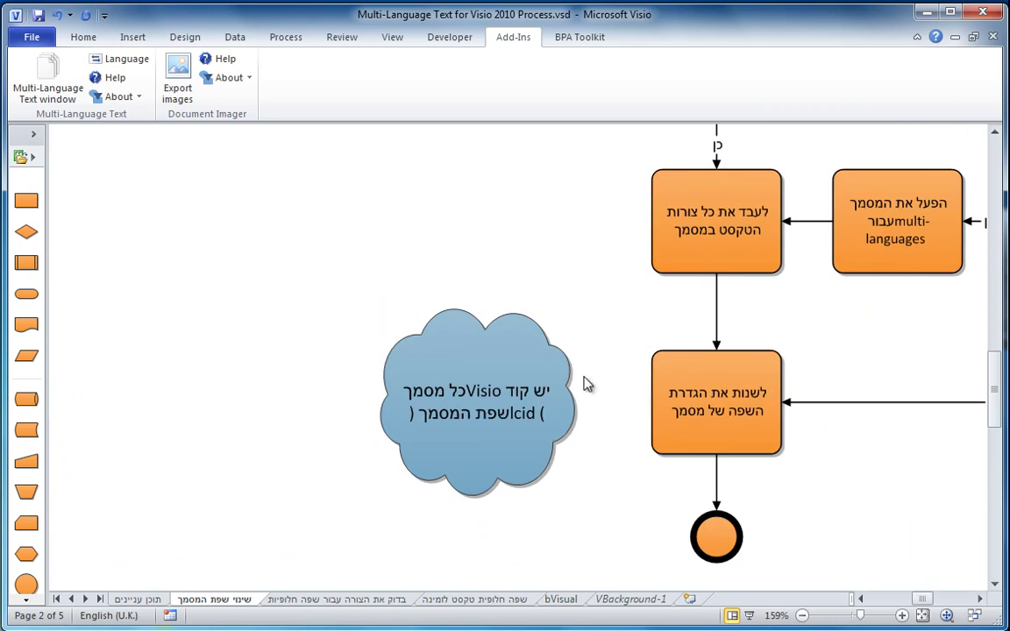
{"action": "scroll", "coordinate": [582, 379], "scroll_direction": "up", "scroll_amount": 5}
{"action": "scroll", "coordinate": [586, 384], "scroll_direction": "up", "scroll_amount": 2}
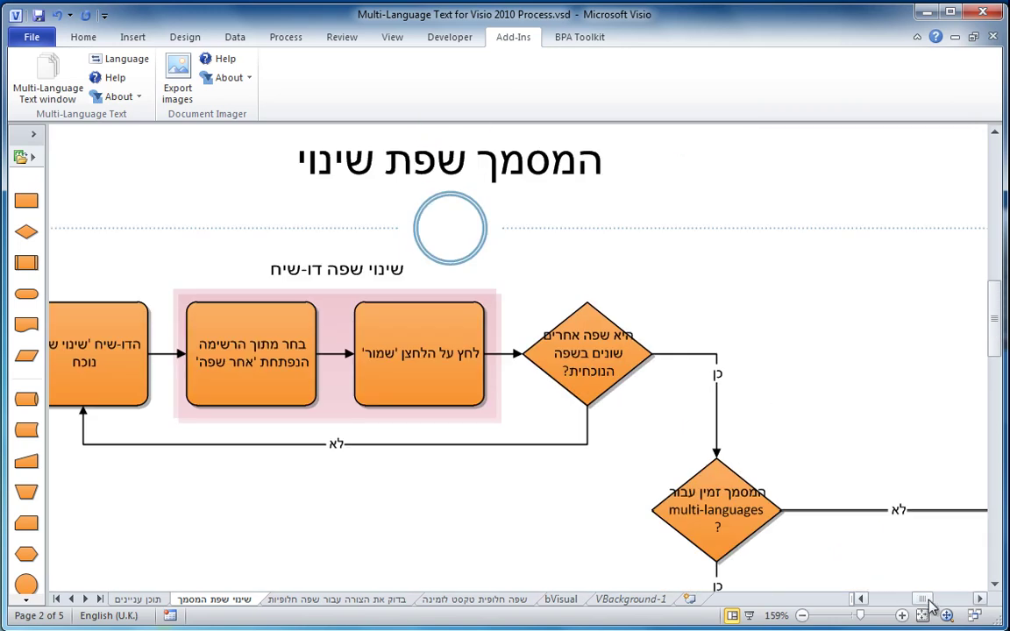
{"action": "left_click_drag", "start_coordinate": [929, 605], "coordinate": [918, 605]}
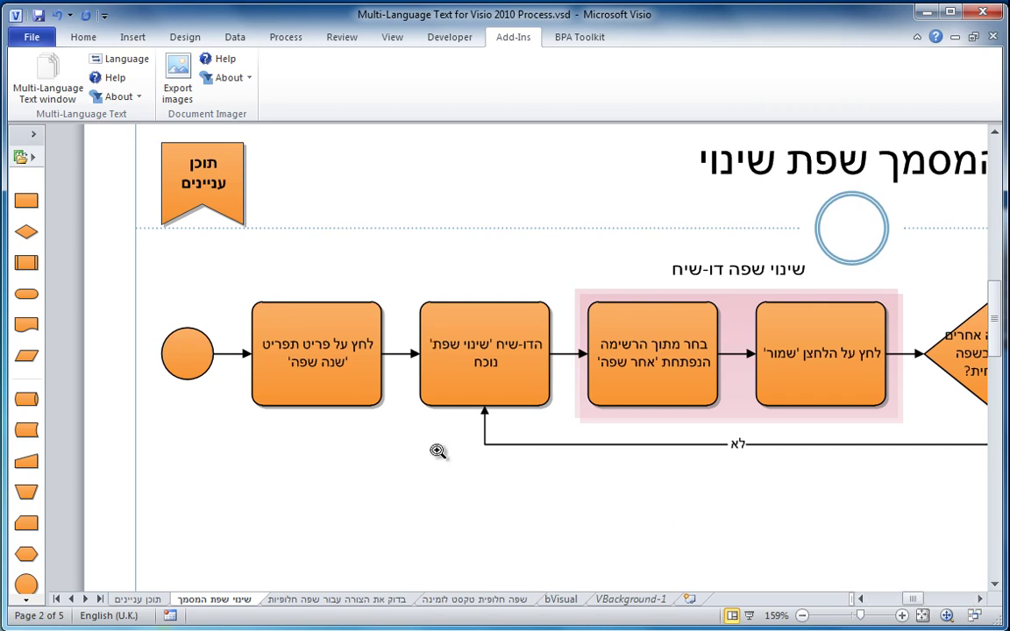
{"action": "key", "text": "ctrl+shift+w"}
Follow the Hebrew contents page link to page 3, inspect its decision diamonds, then go to bVisual
{"action": "left_click", "coordinate": [133, 599]}
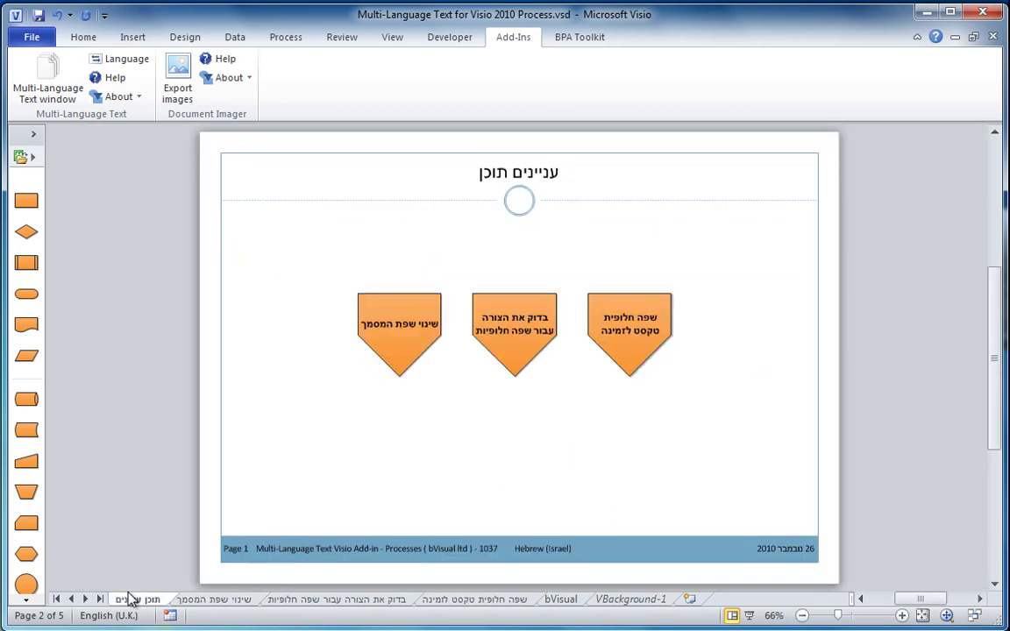
{"action": "left_click_drag", "start_coordinate": [323, 245], "coordinate": [757, 433]}
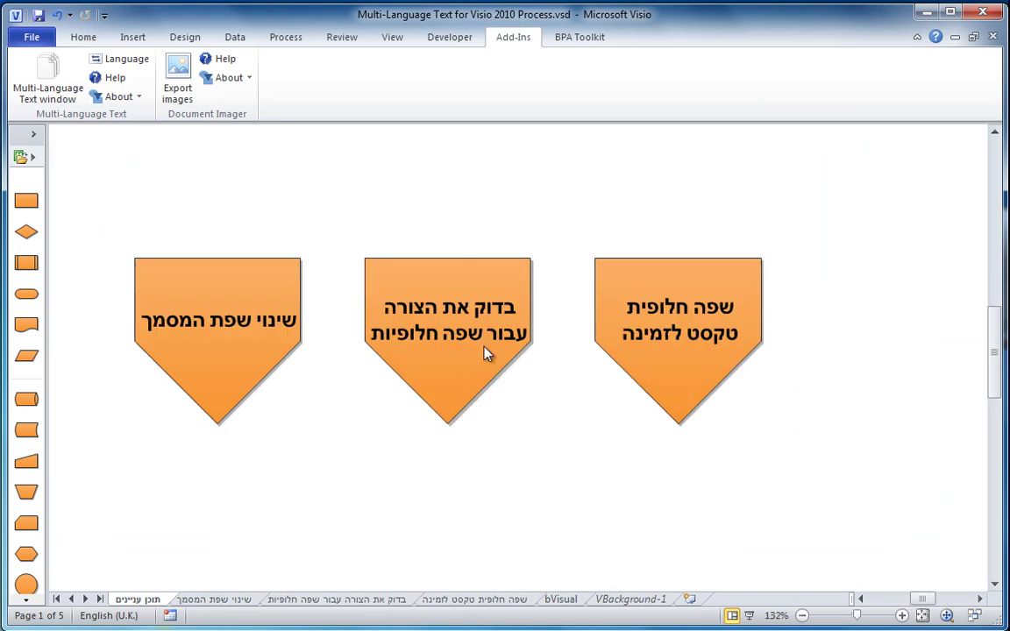
{"action": "double_click", "coordinate": [486, 322]}
{"action": "left_click_drag", "start_coordinate": [666, 294], "coordinate": [462, 485]}
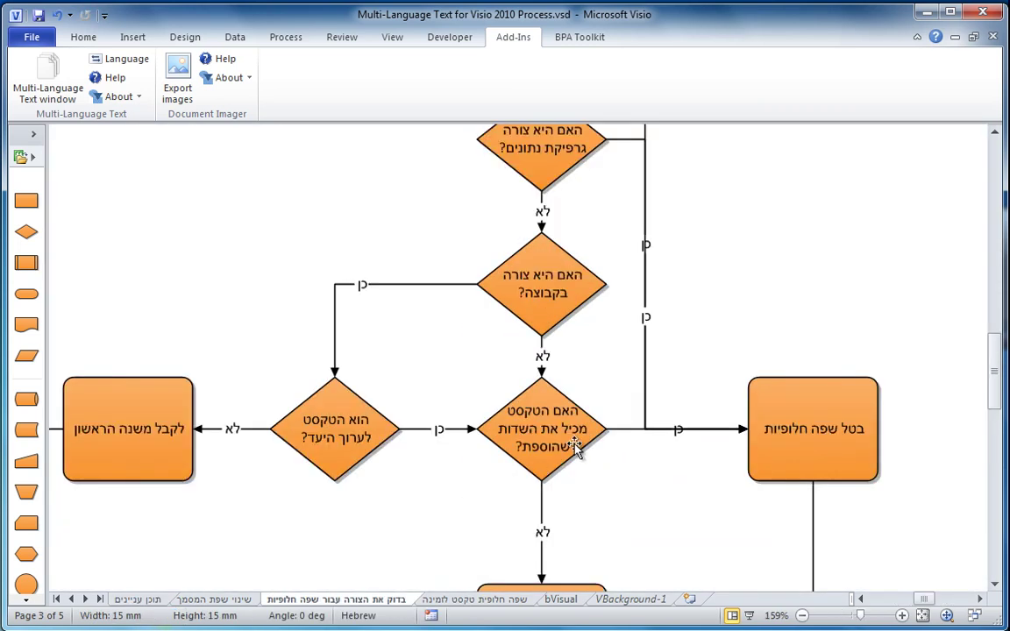
{"action": "left_click", "coordinate": [560, 599]}
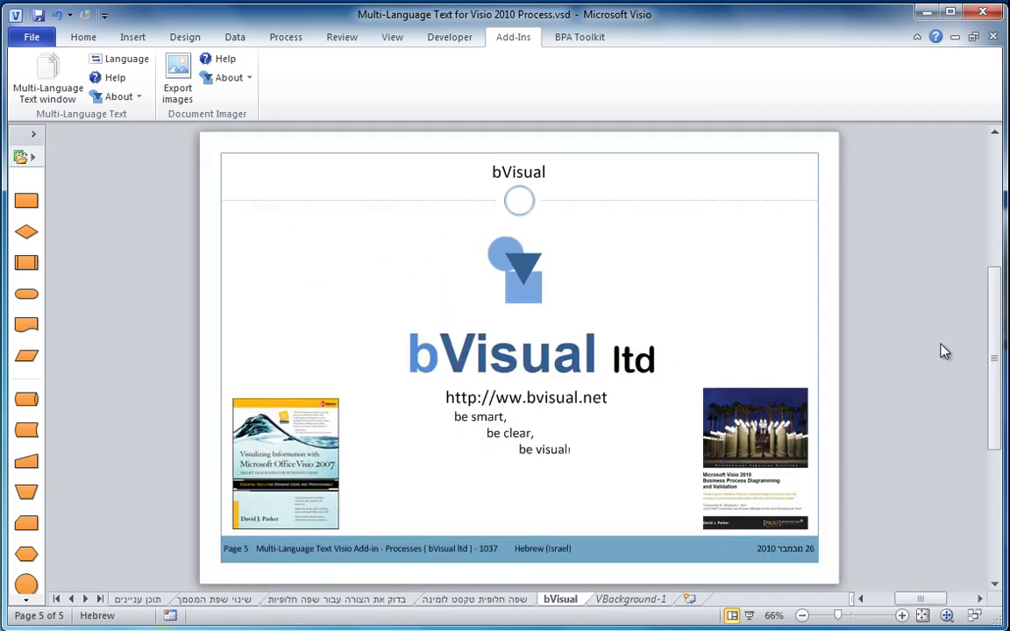